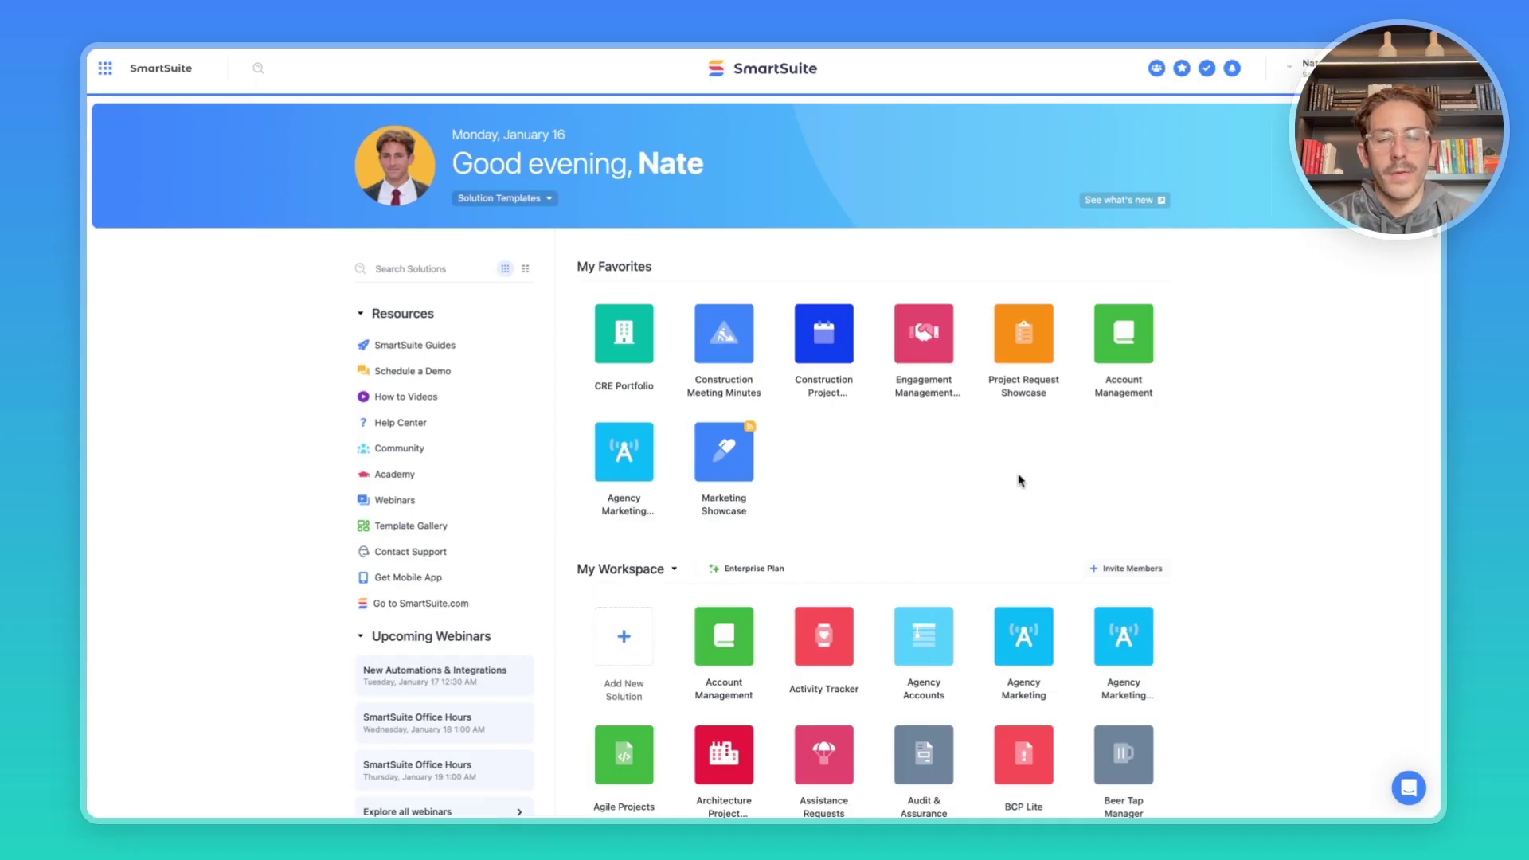
Create a new solution from the Marketing Showcase template in SmartSuite Showcases.
left_click(629, 637)
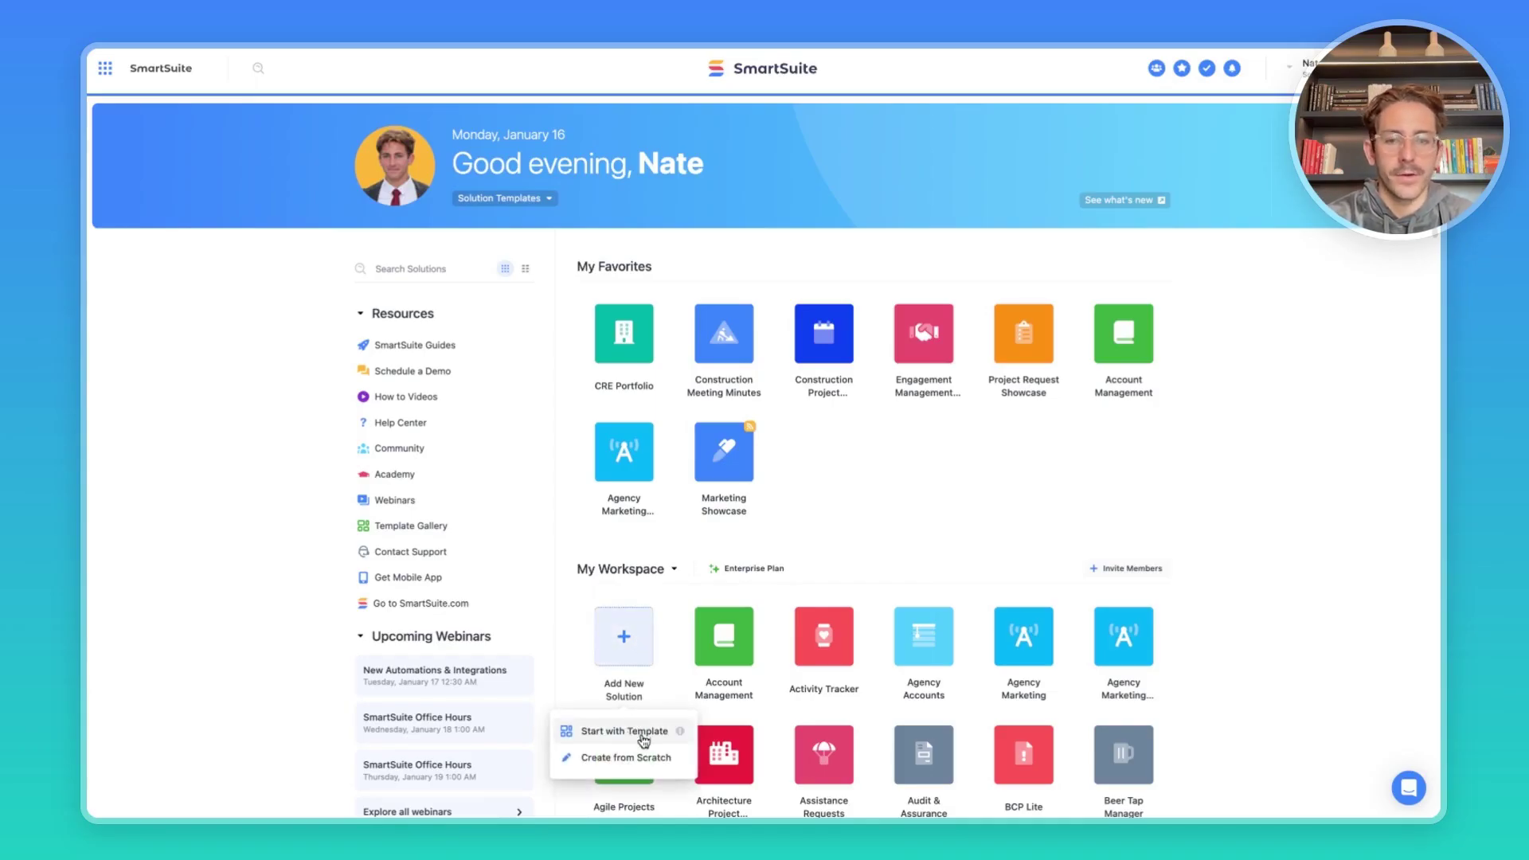
left_click(642, 739)
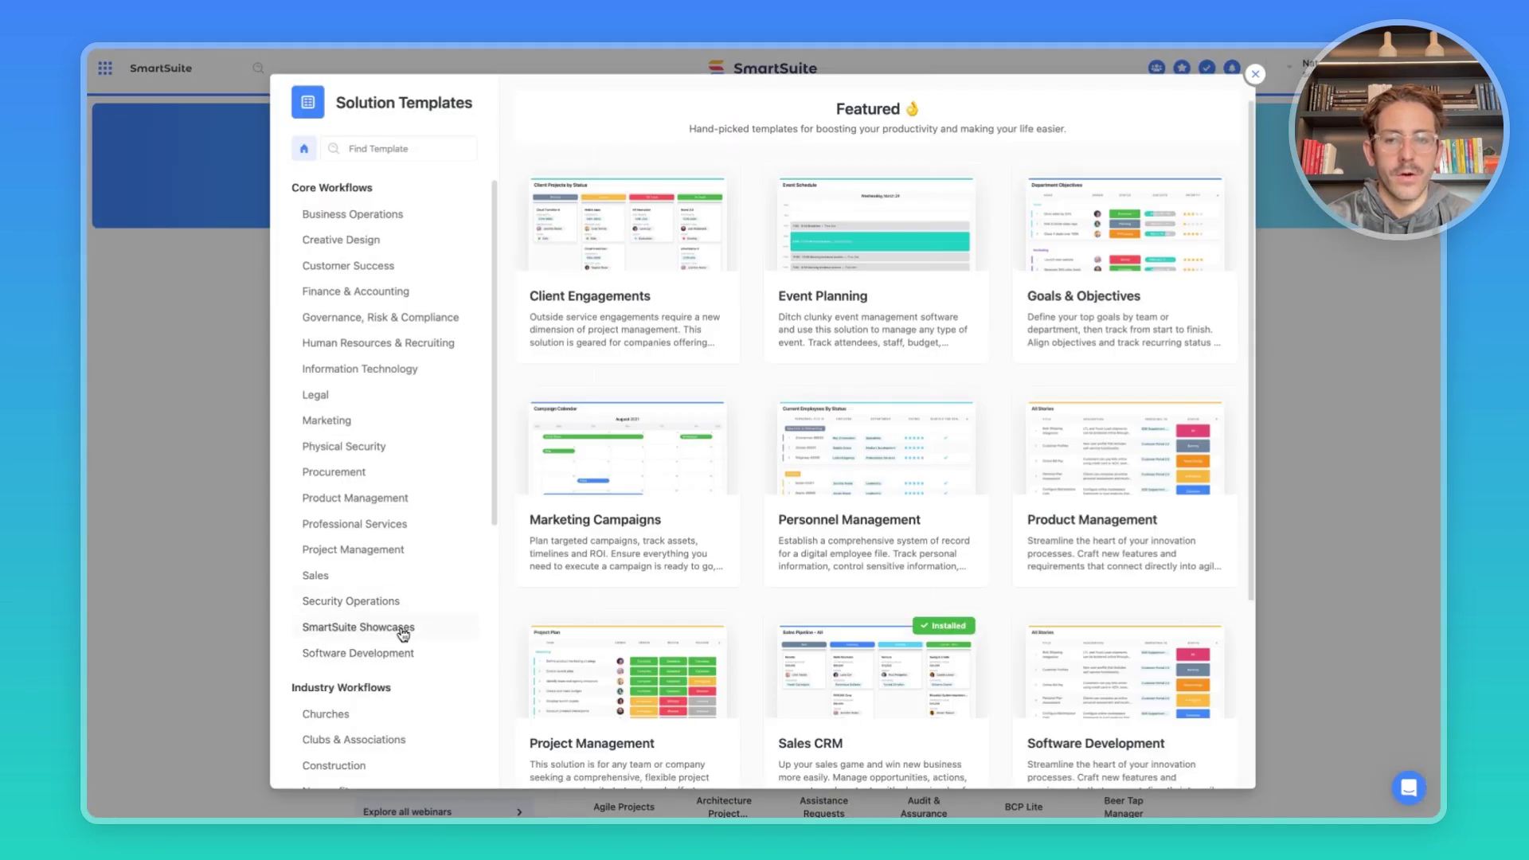
left_click(401, 629)
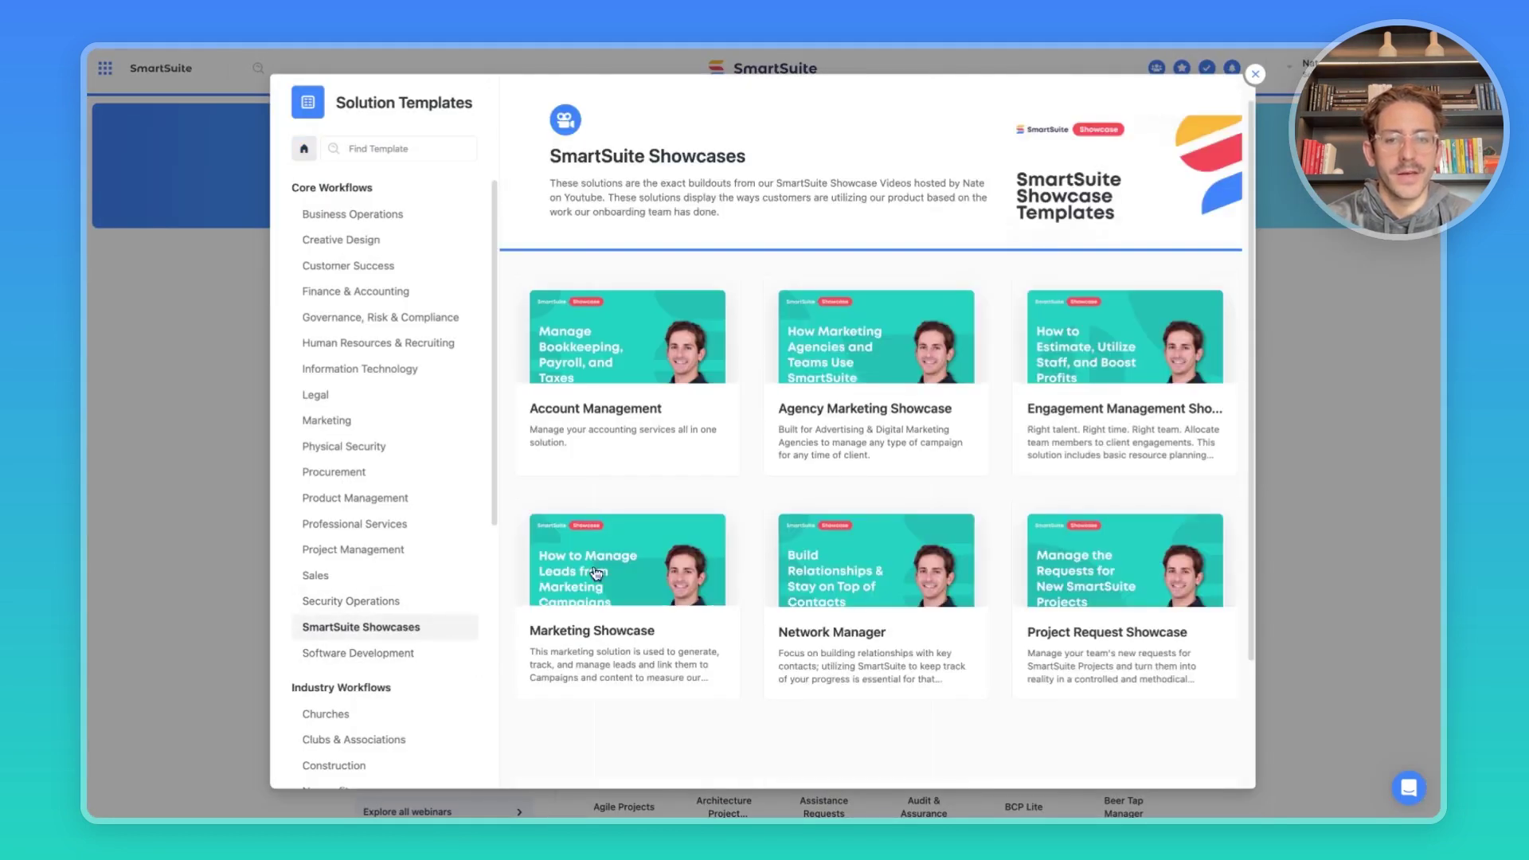
mouse_move(613, 697)
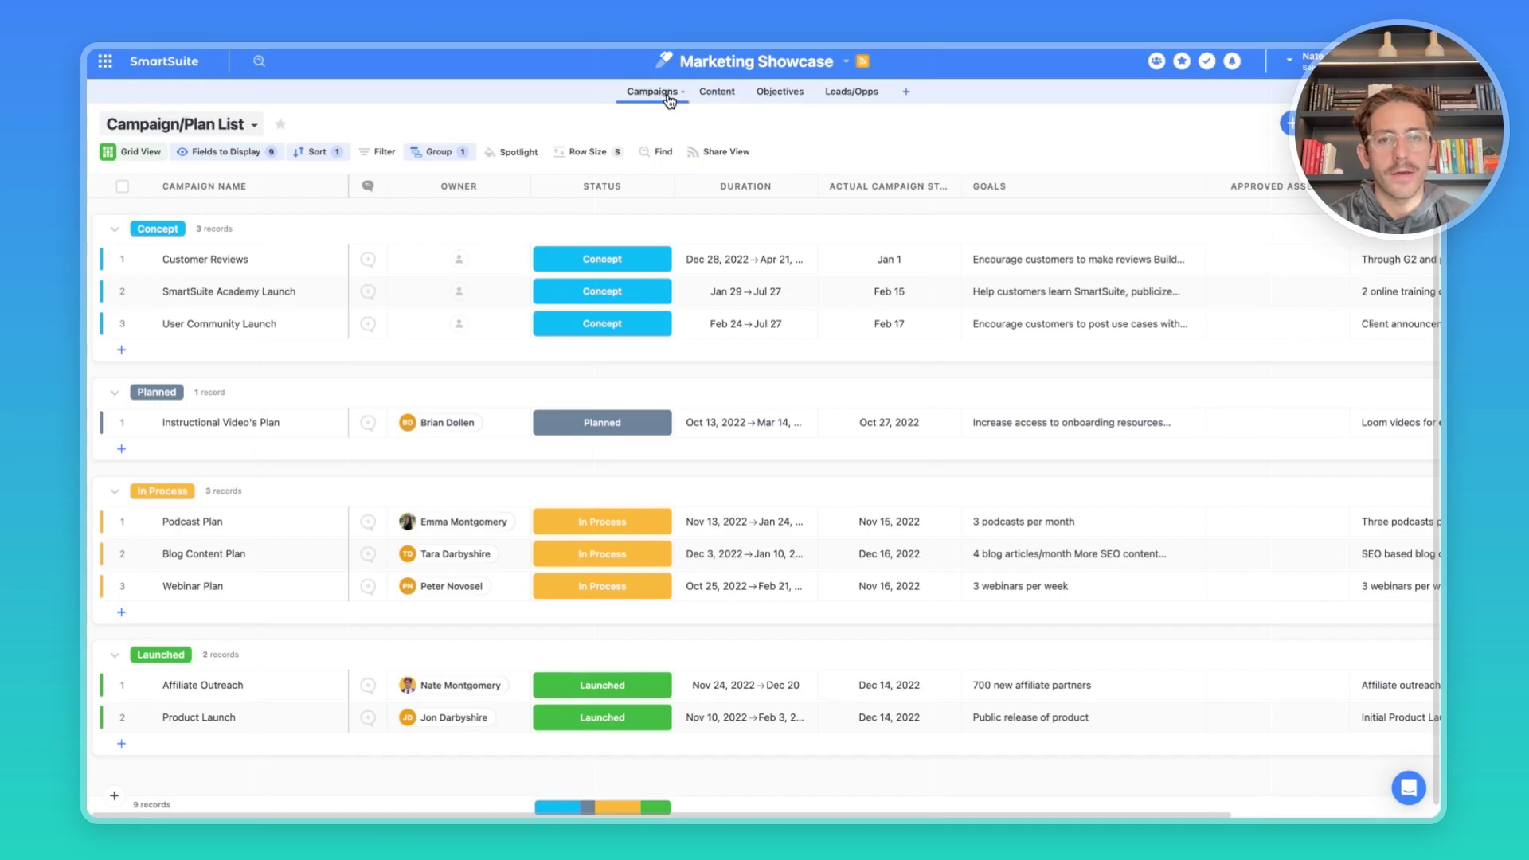
left_click(726, 93)
left_click(778, 91)
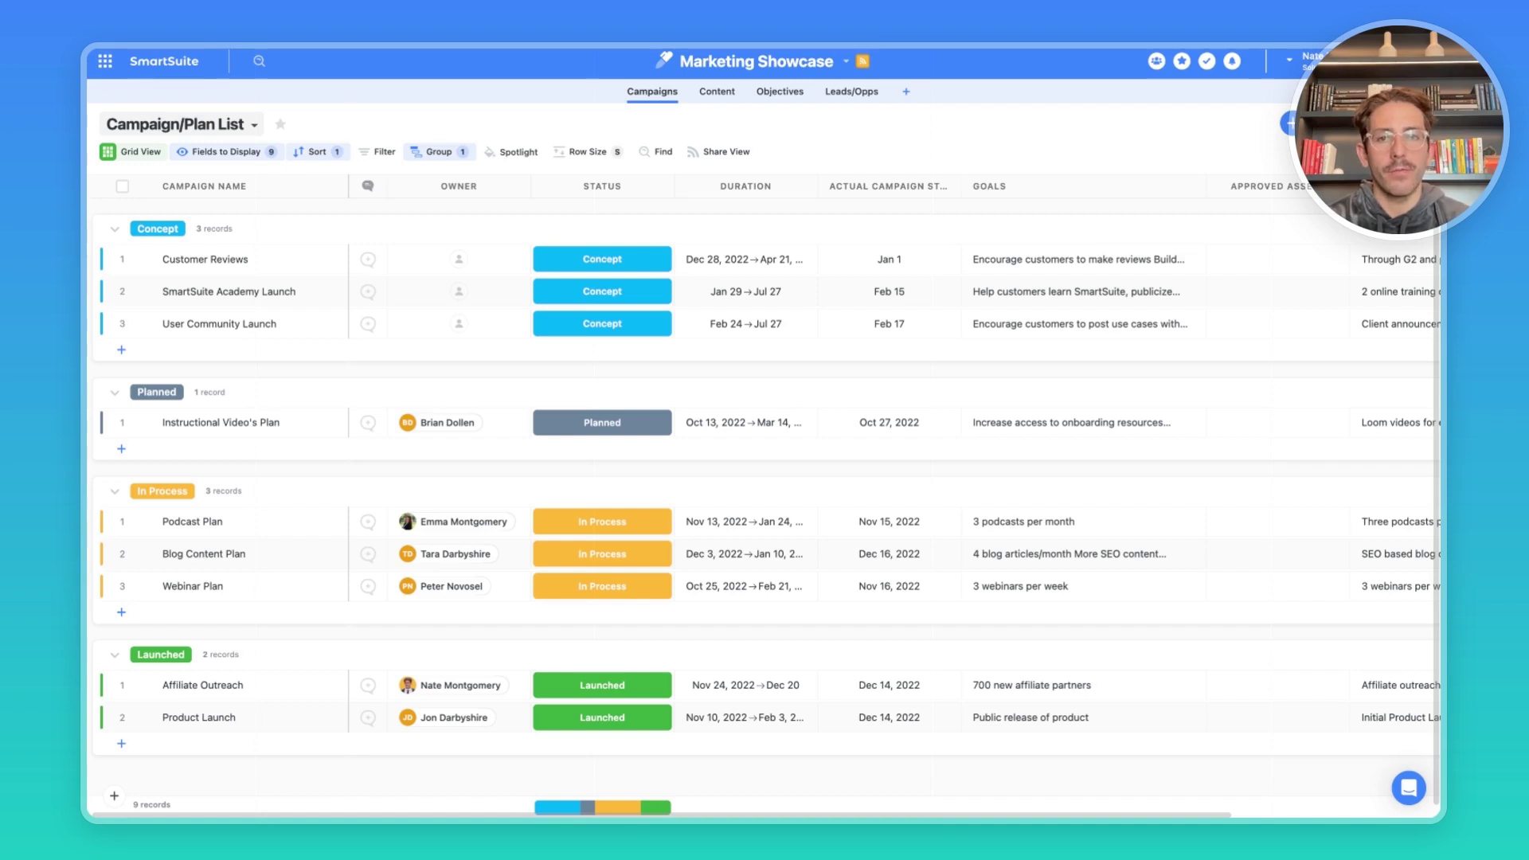
Switch to the Concept Campaign/Plan view and review its filter conditions.
left_click(254, 126)
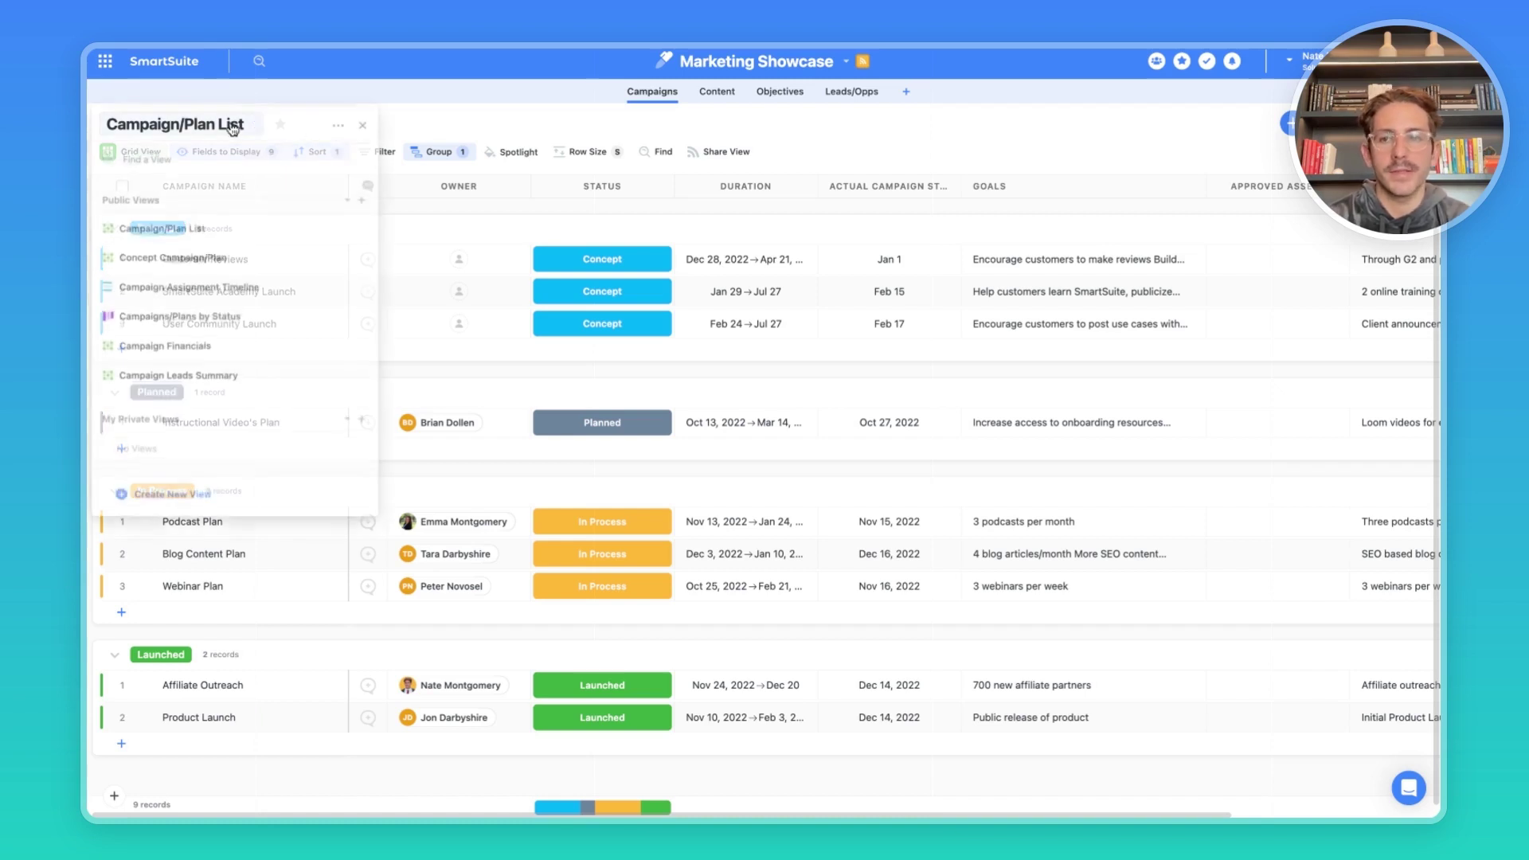
left_click(191, 252)
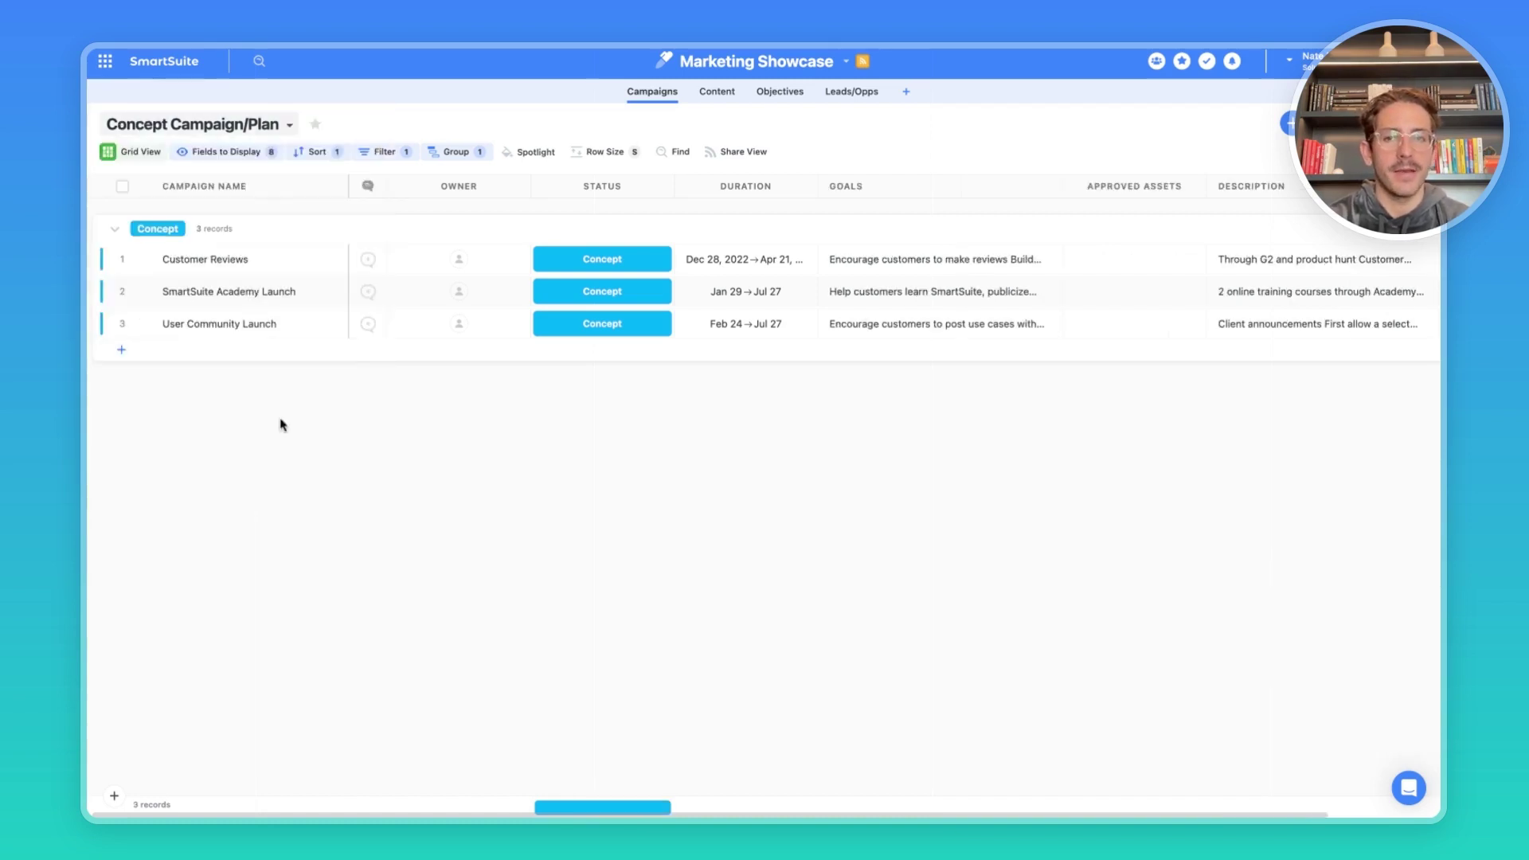
left_click(401, 157)
left_click(445, 472)
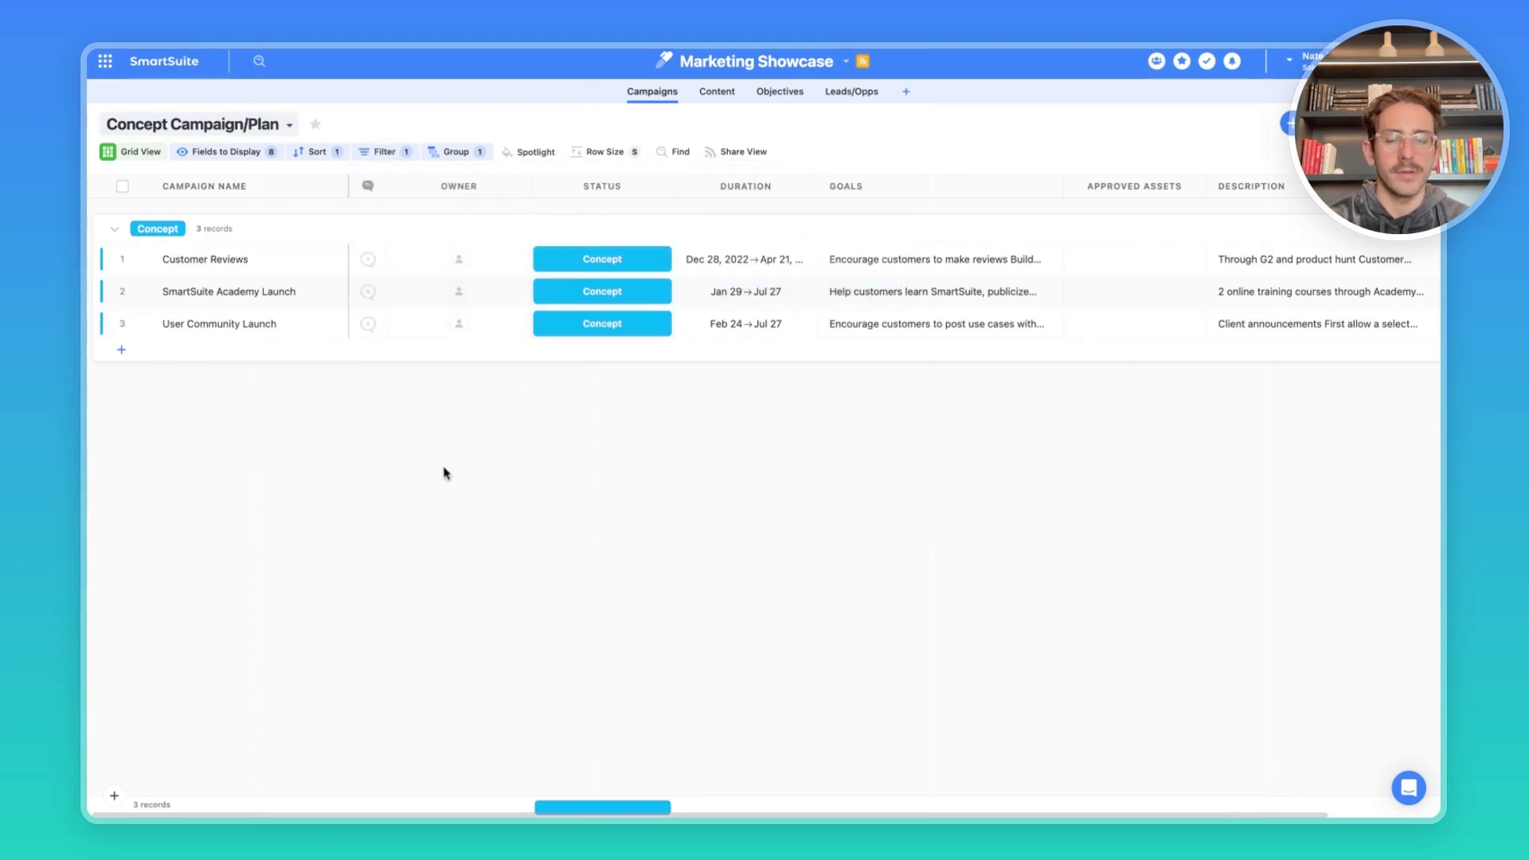
Set Row Size to Auto Size and open the Objectives picker for SmartSuite Academy Launch.
left_click(604, 153)
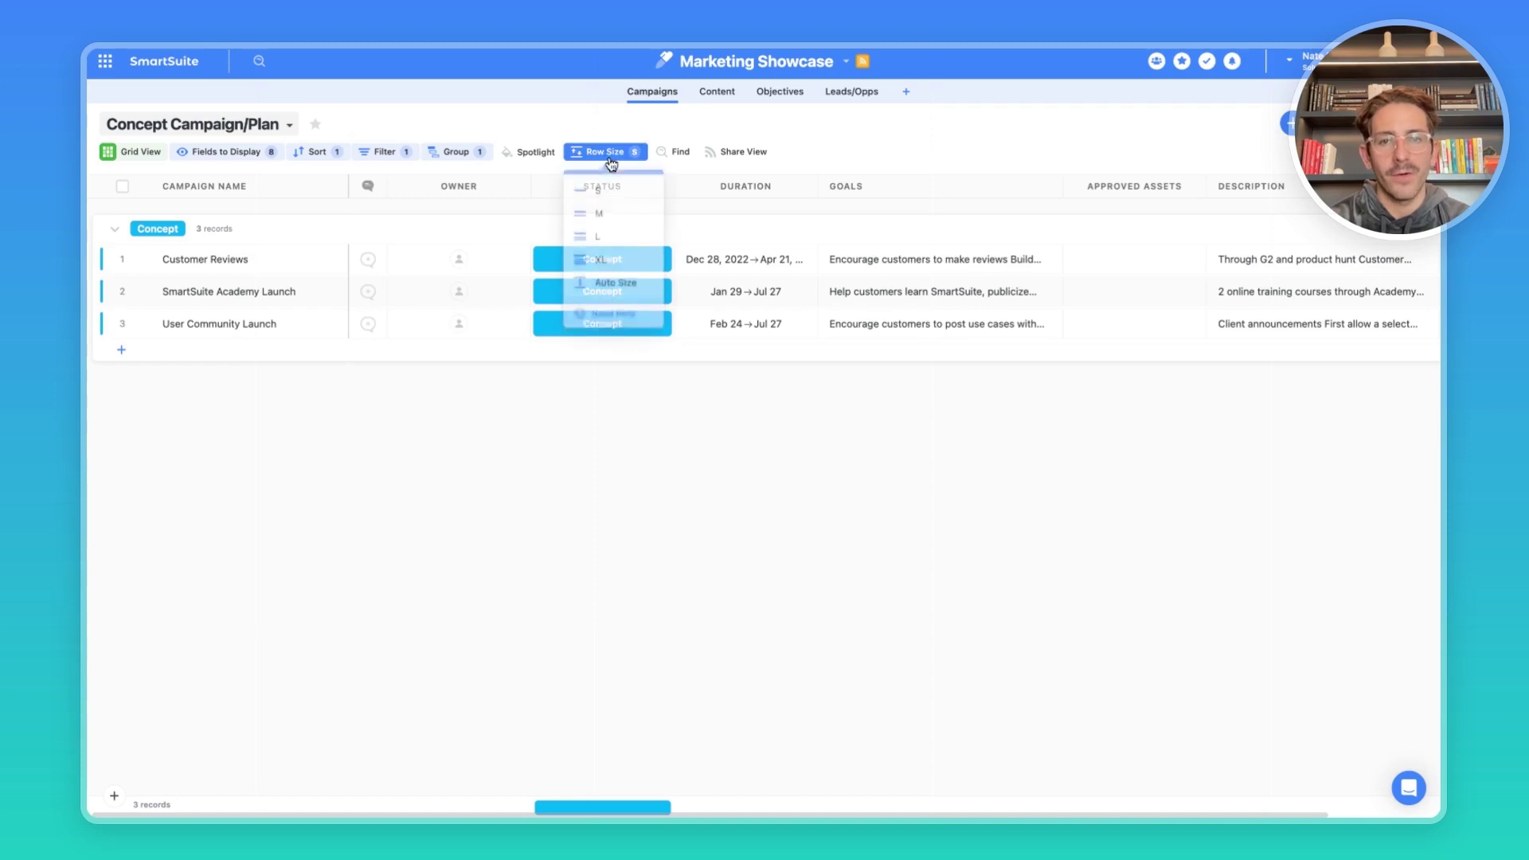
left_click(605, 280)
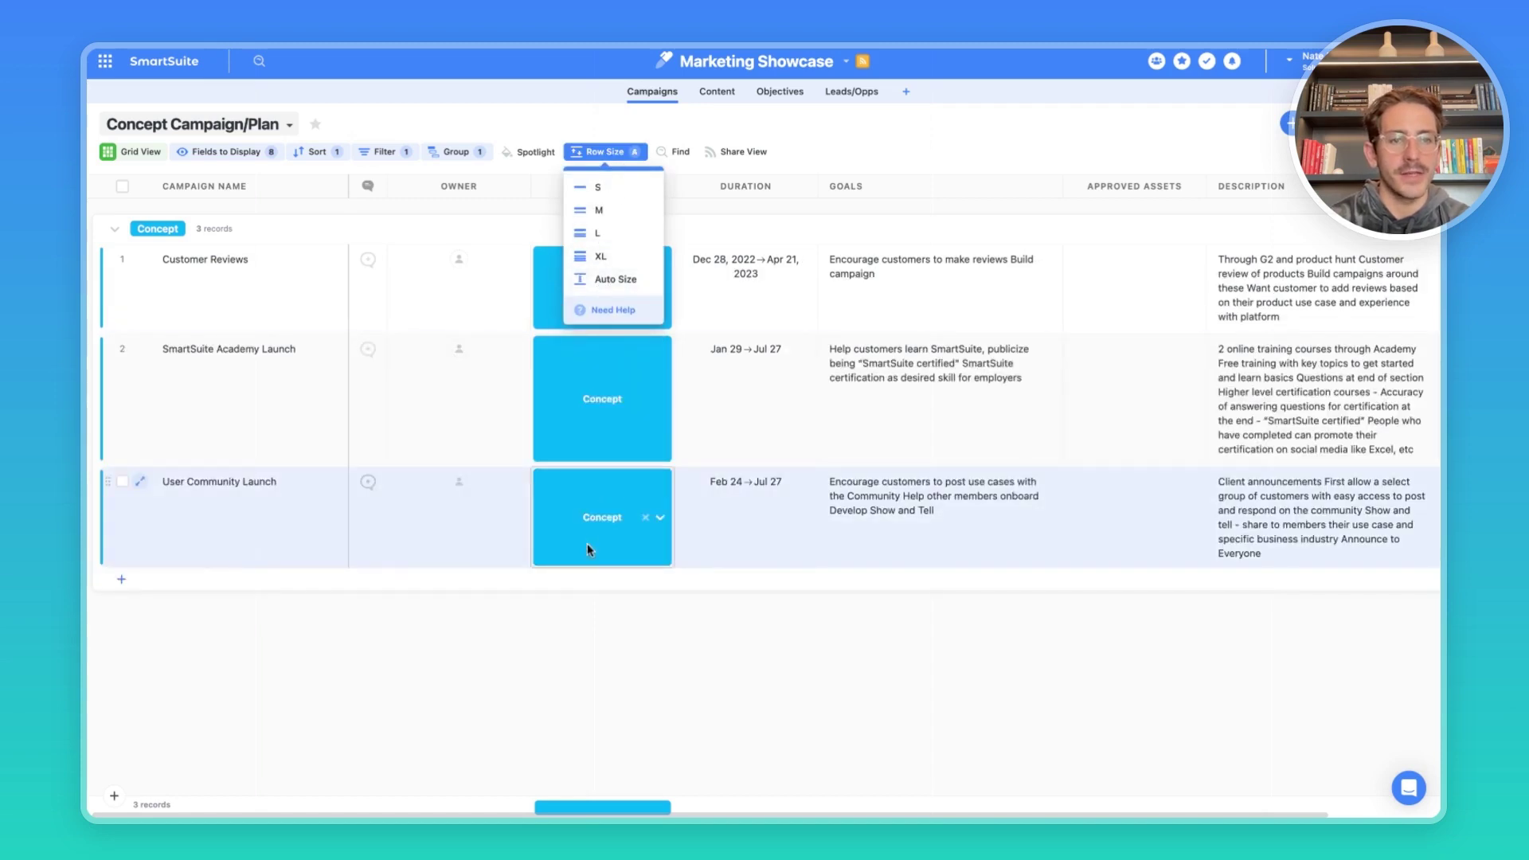
left_click(646, 704)
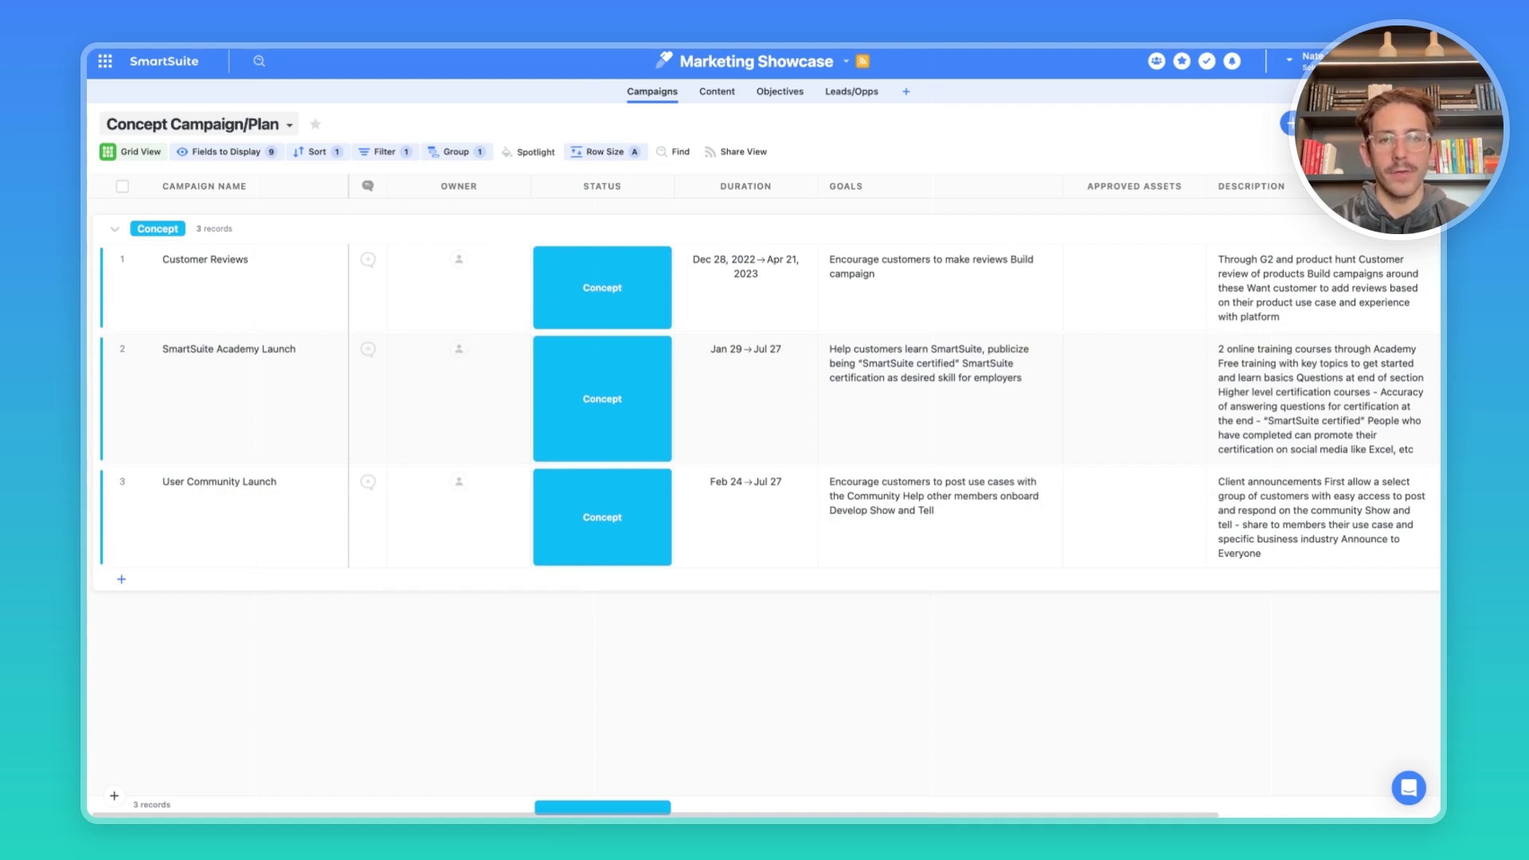
scroll(796, 403, "right", 5)
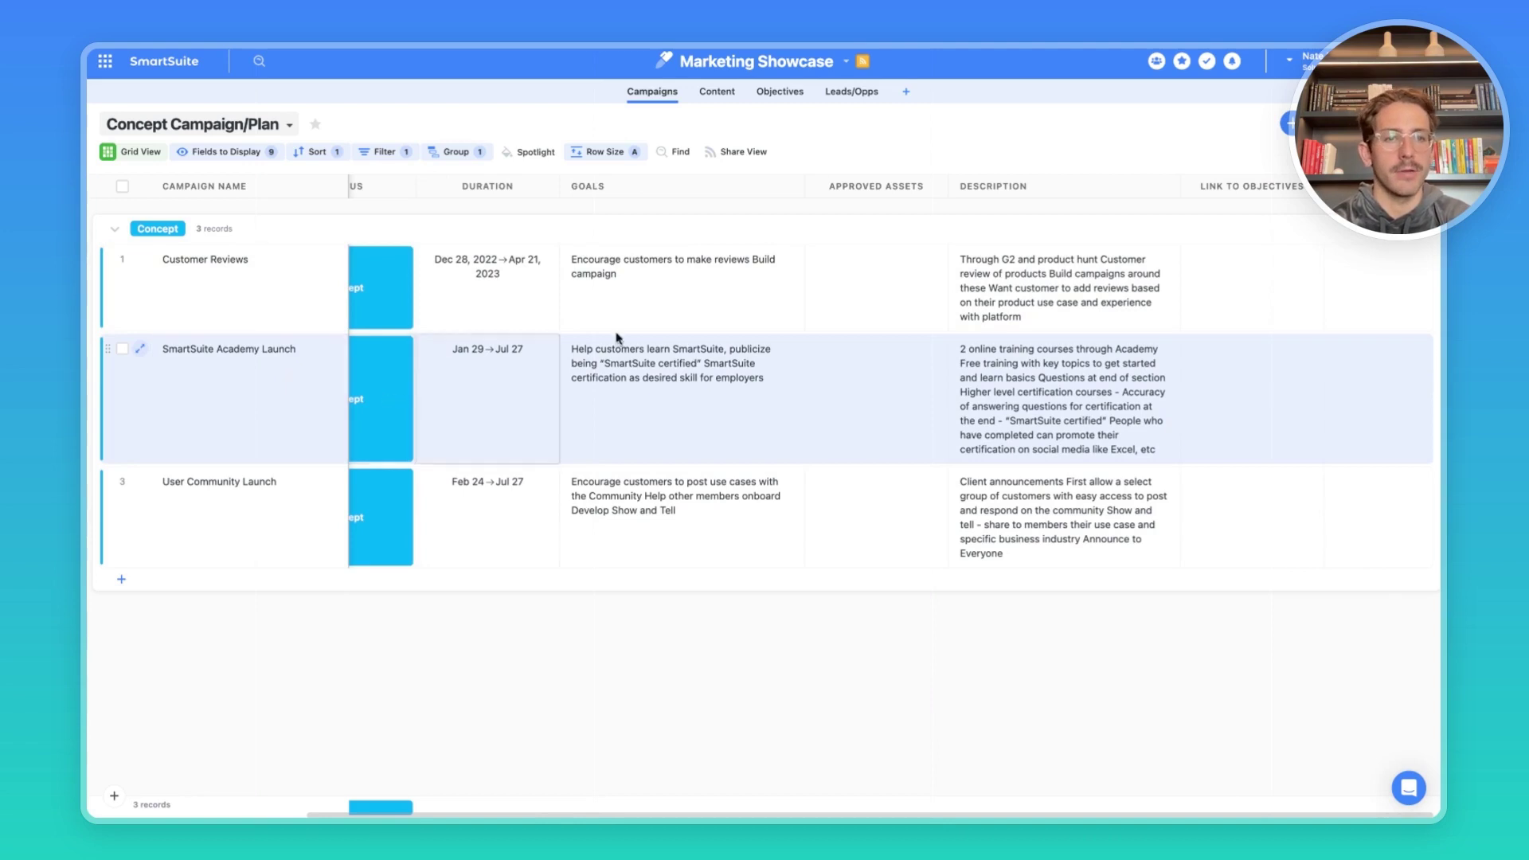
left_click(1214, 415)
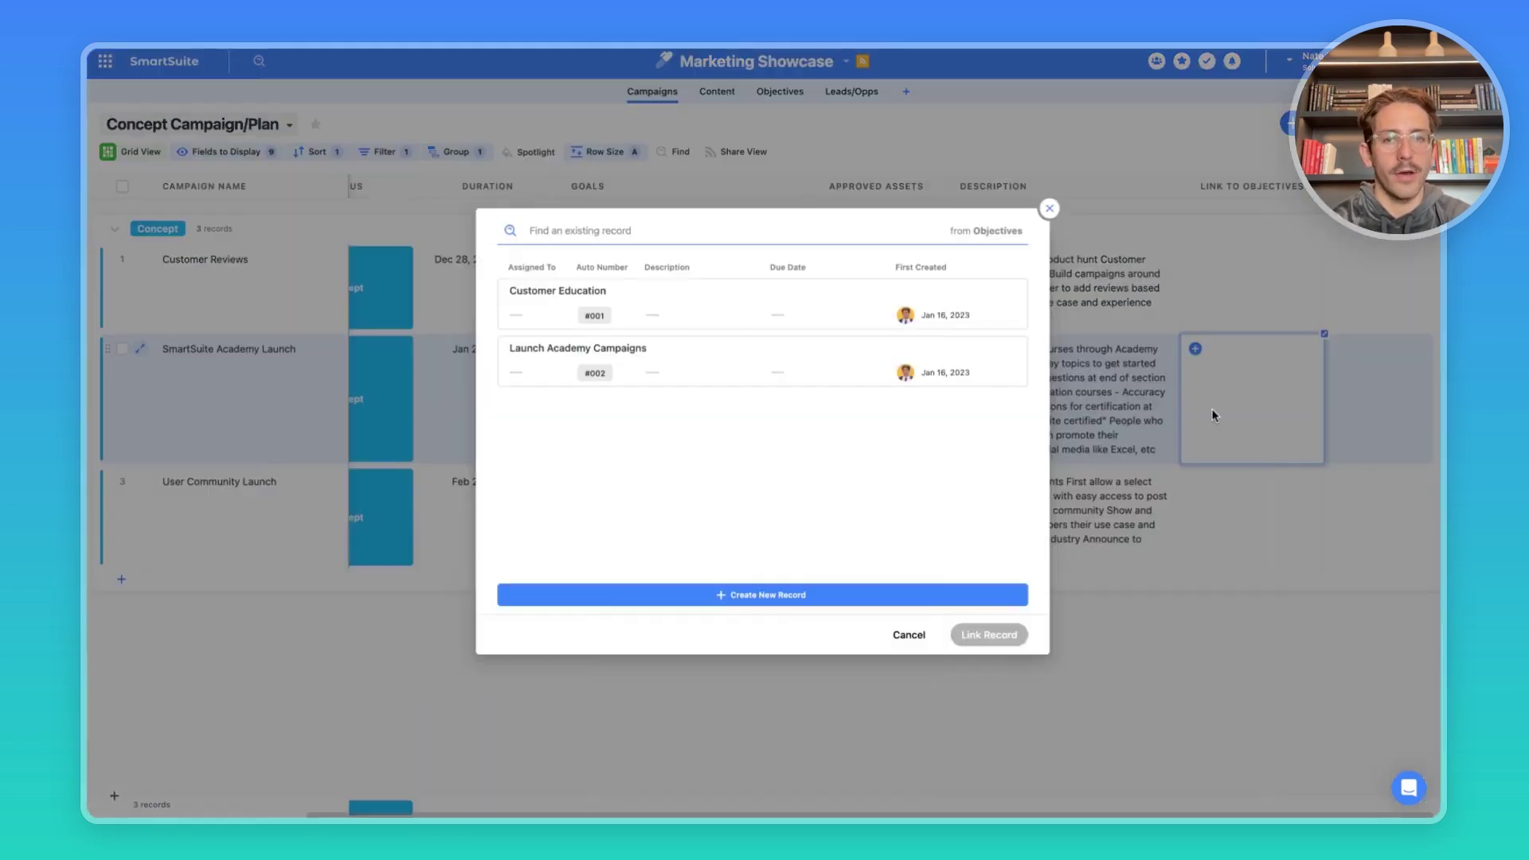
Link SmartSuite Academy Launch to the Launch Academy Campaigns objective and inspect the objectives' linked campaigns.
left_click(758, 359)
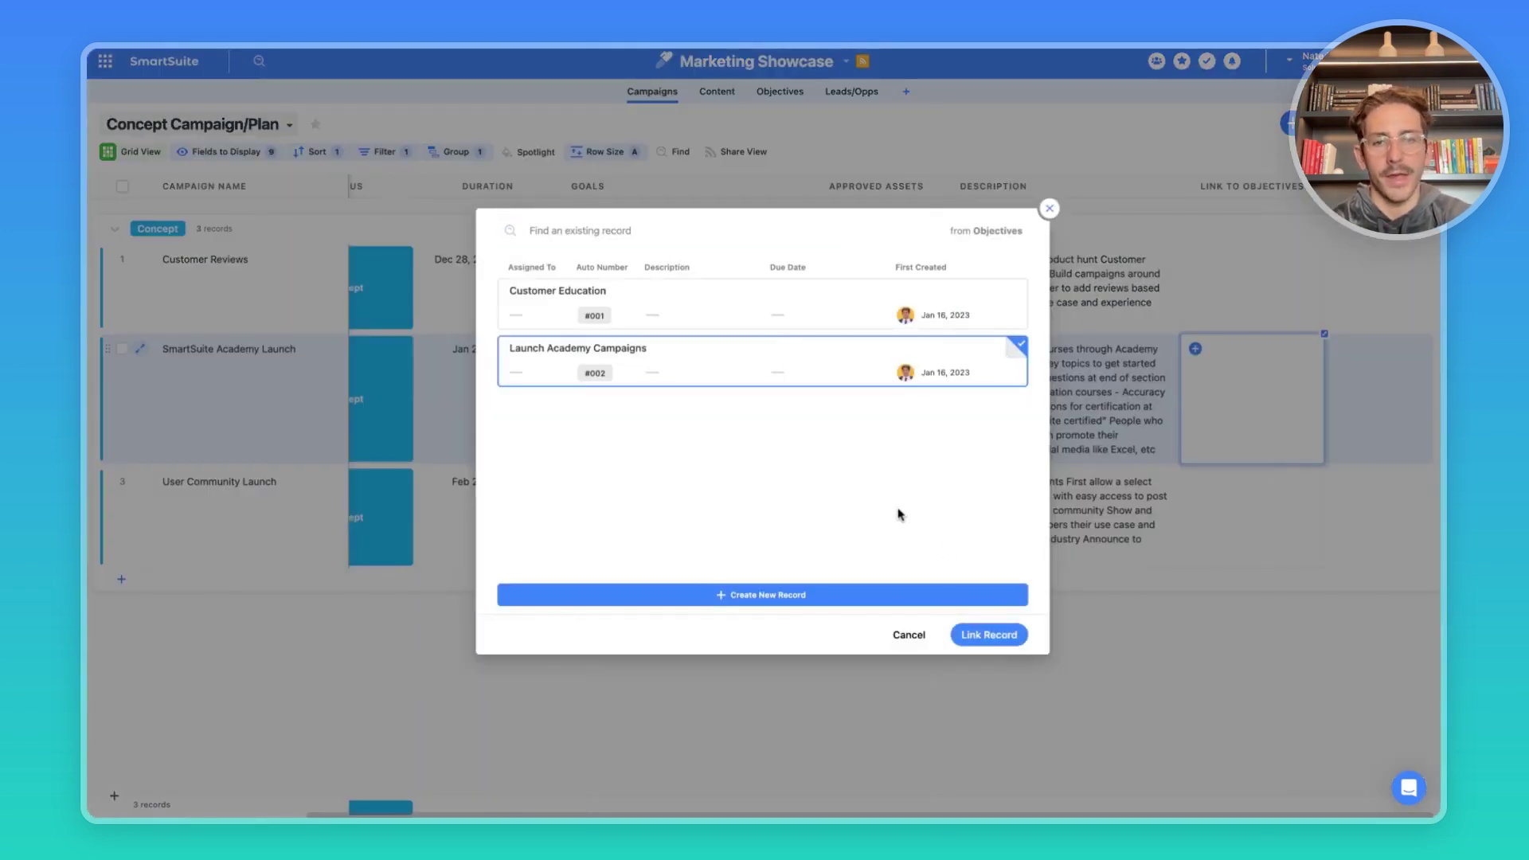
left_click(992, 633)
left_click(780, 92)
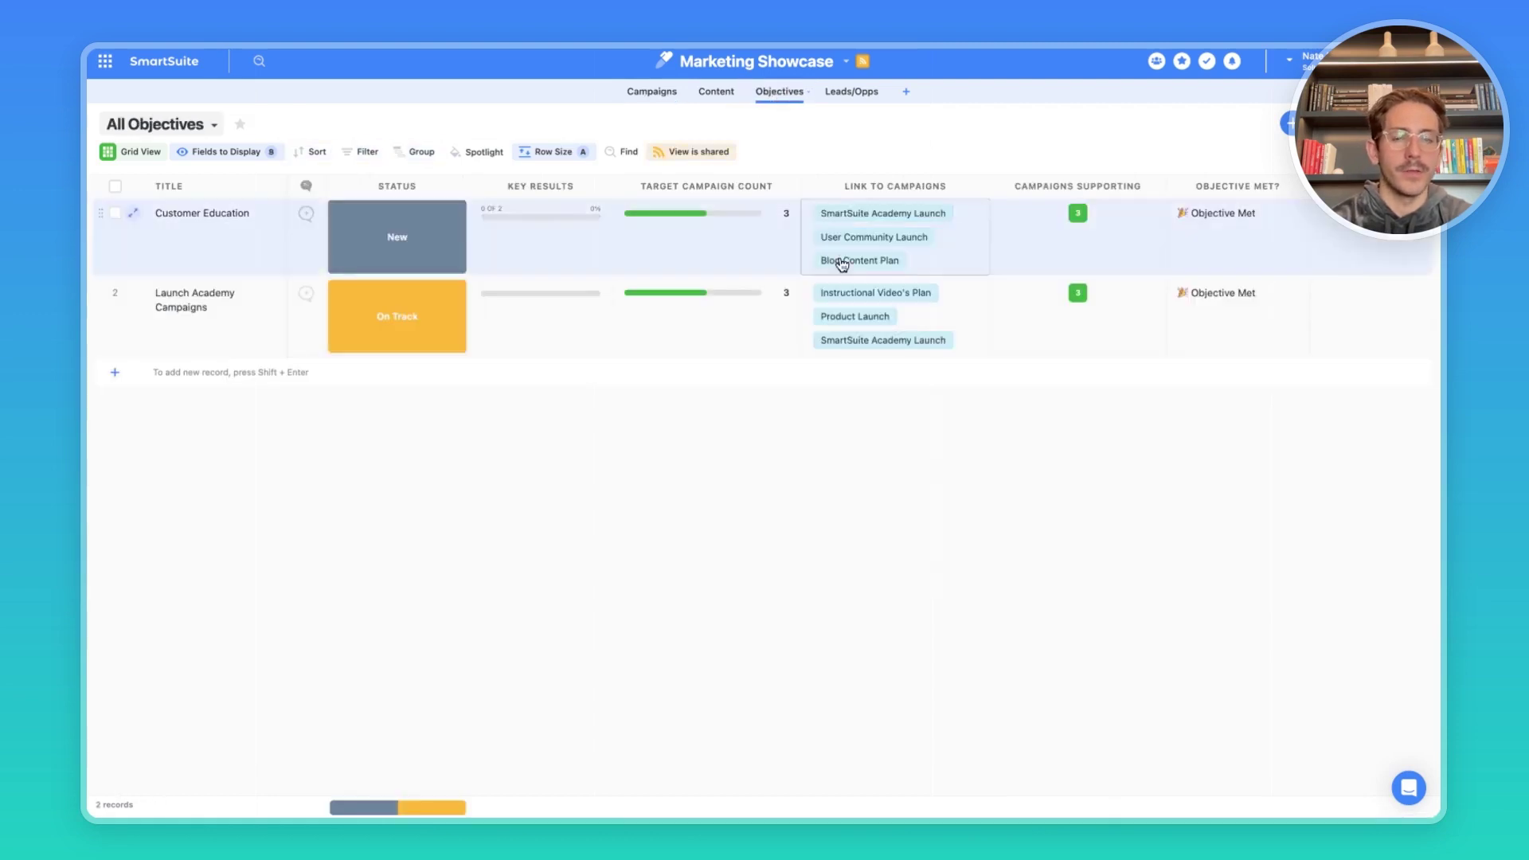
left_click(827, 310)
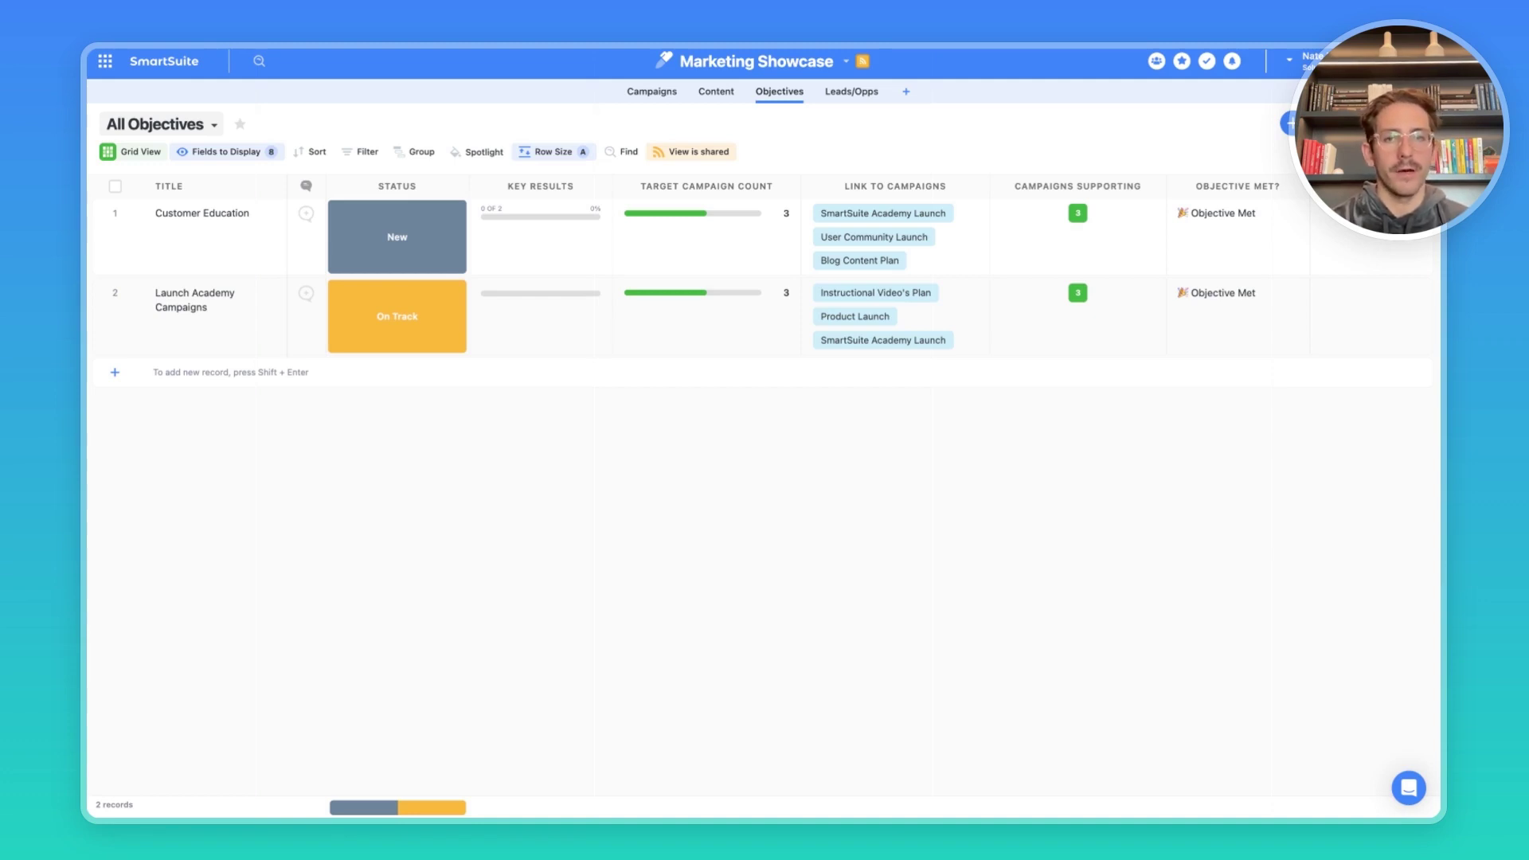
Review the Send an email action in the Sends Weekly OKR Status automation.
left_click(756, 61)
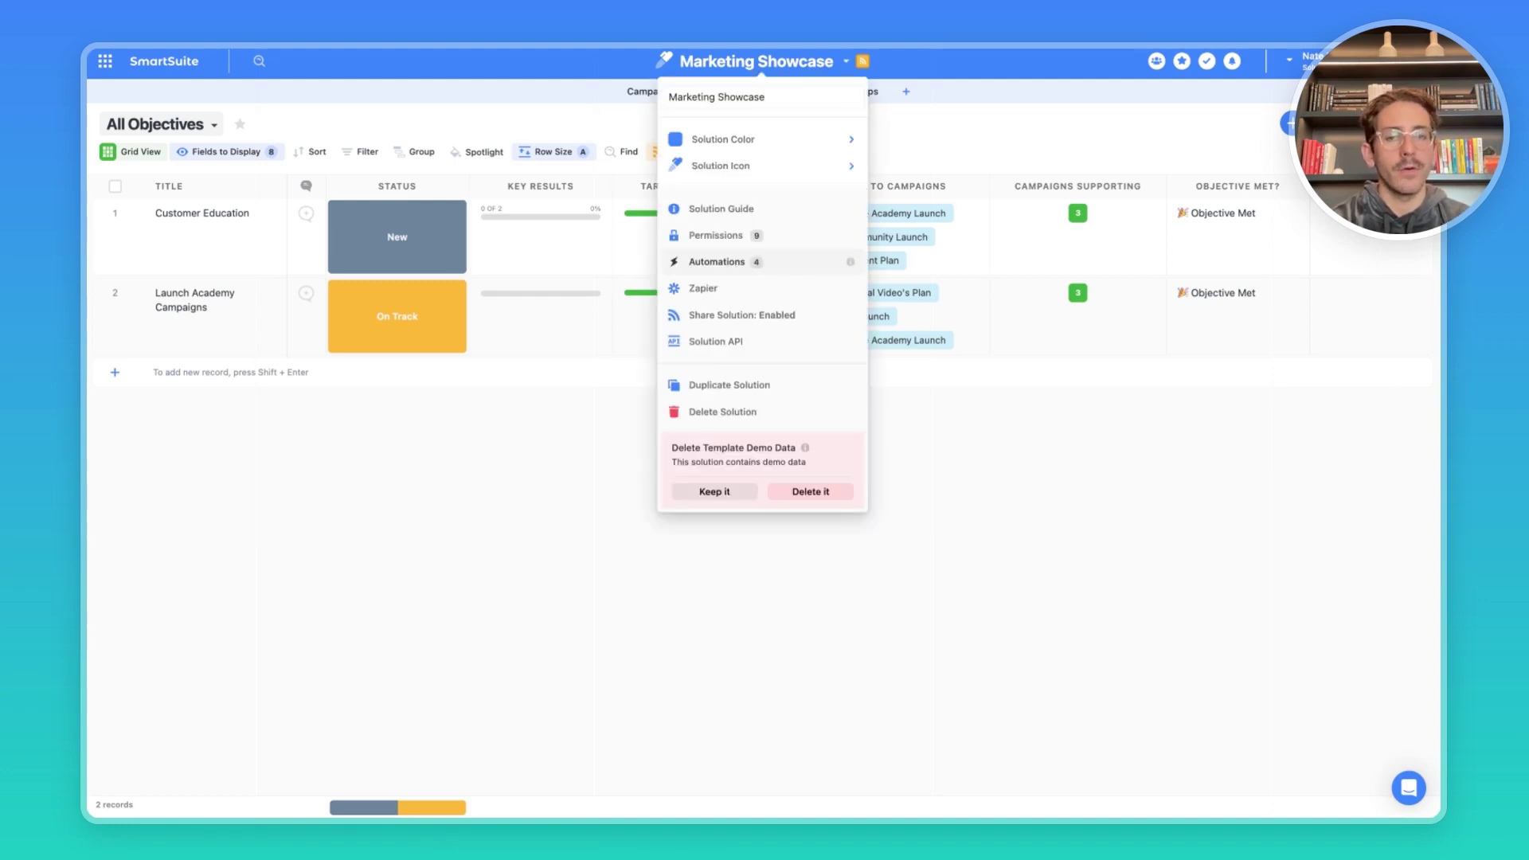
left_click(717, 262)
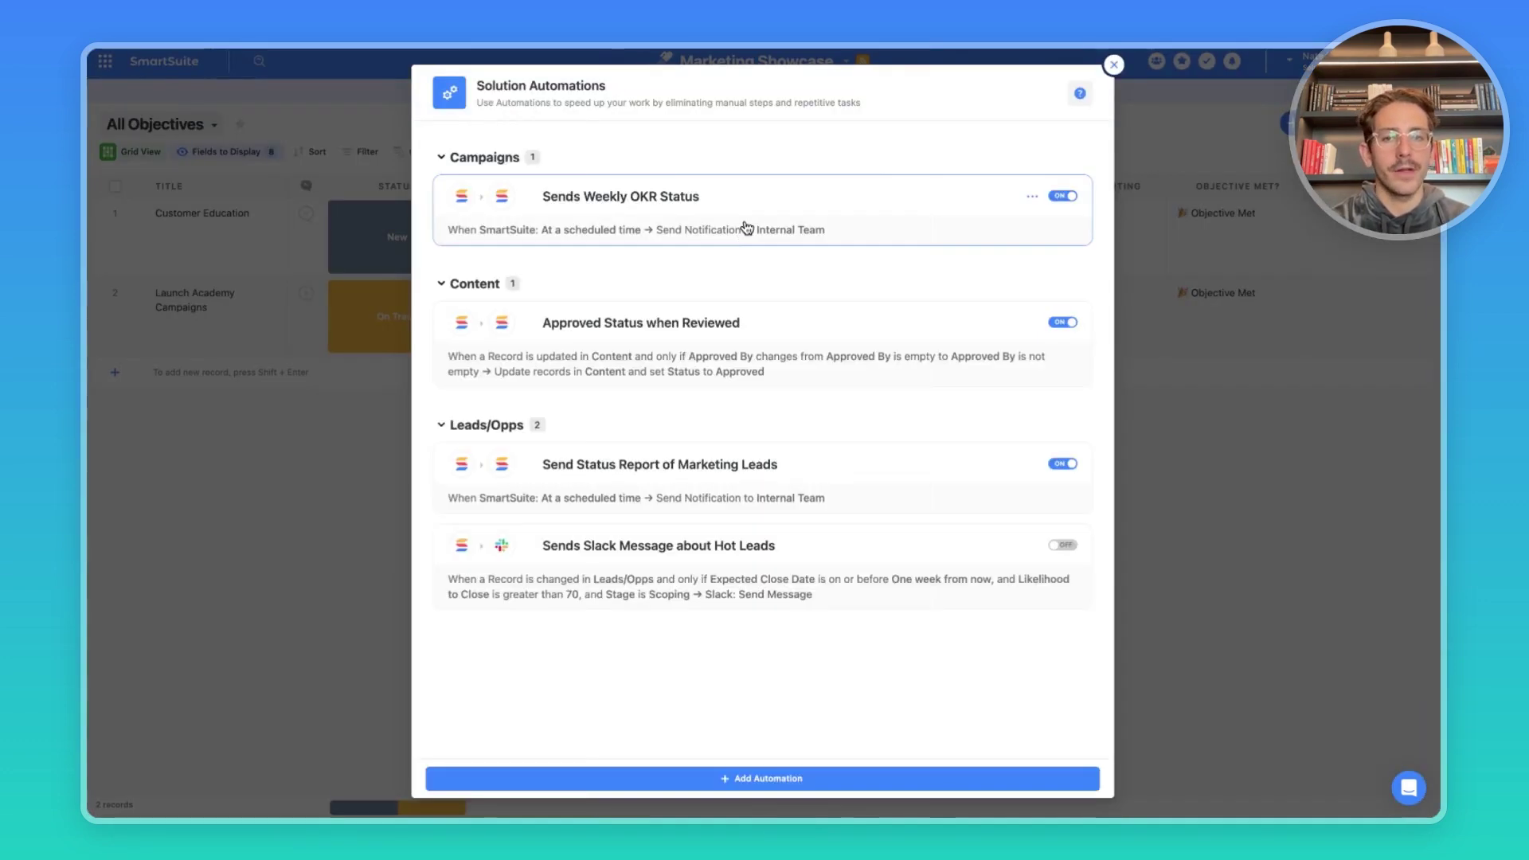
left_click(747, 229)
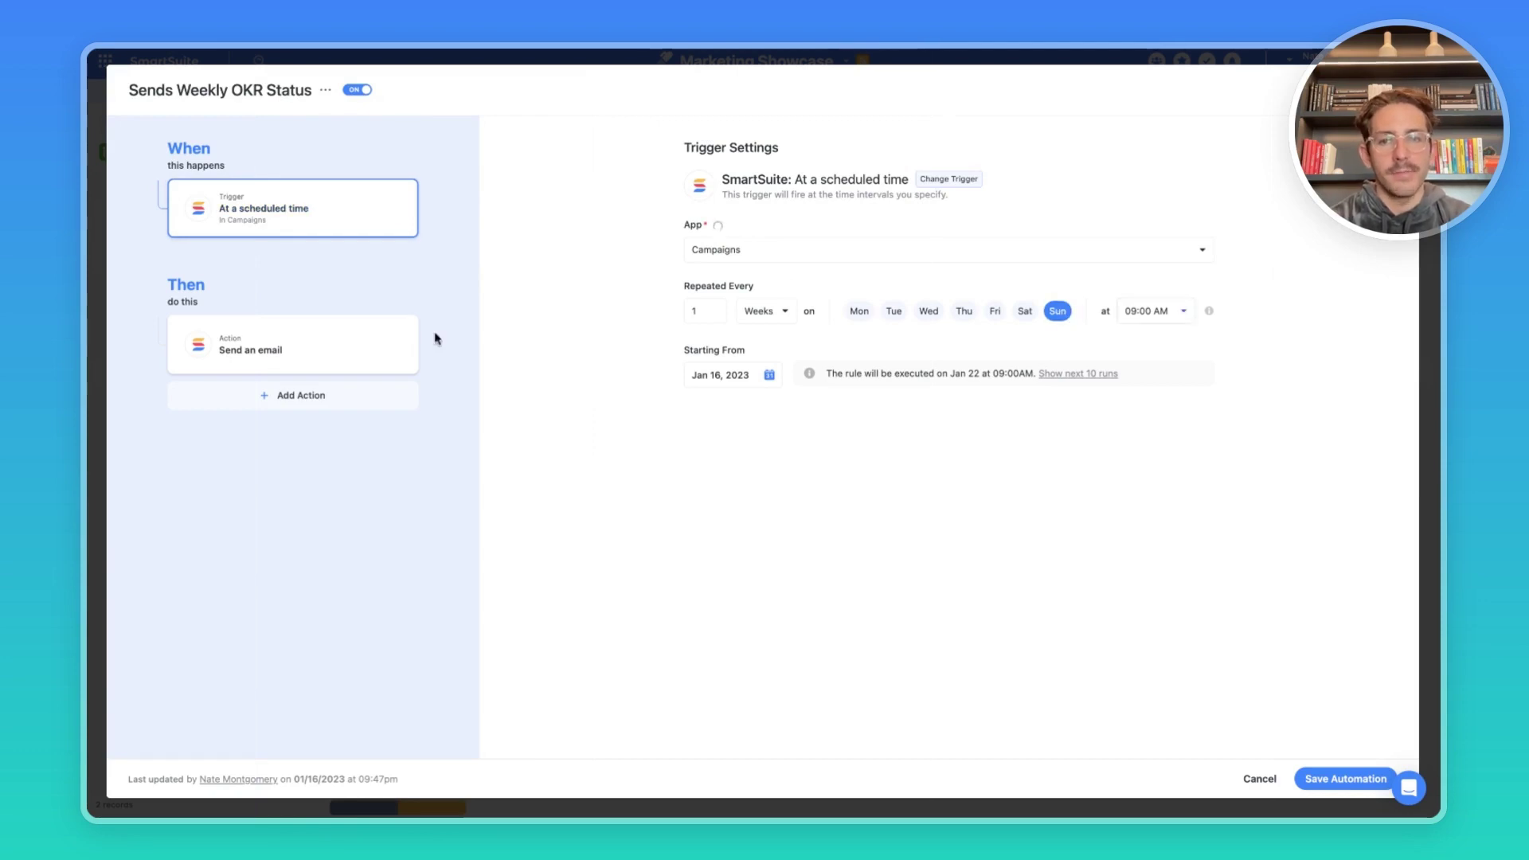
left_click(337, 344)
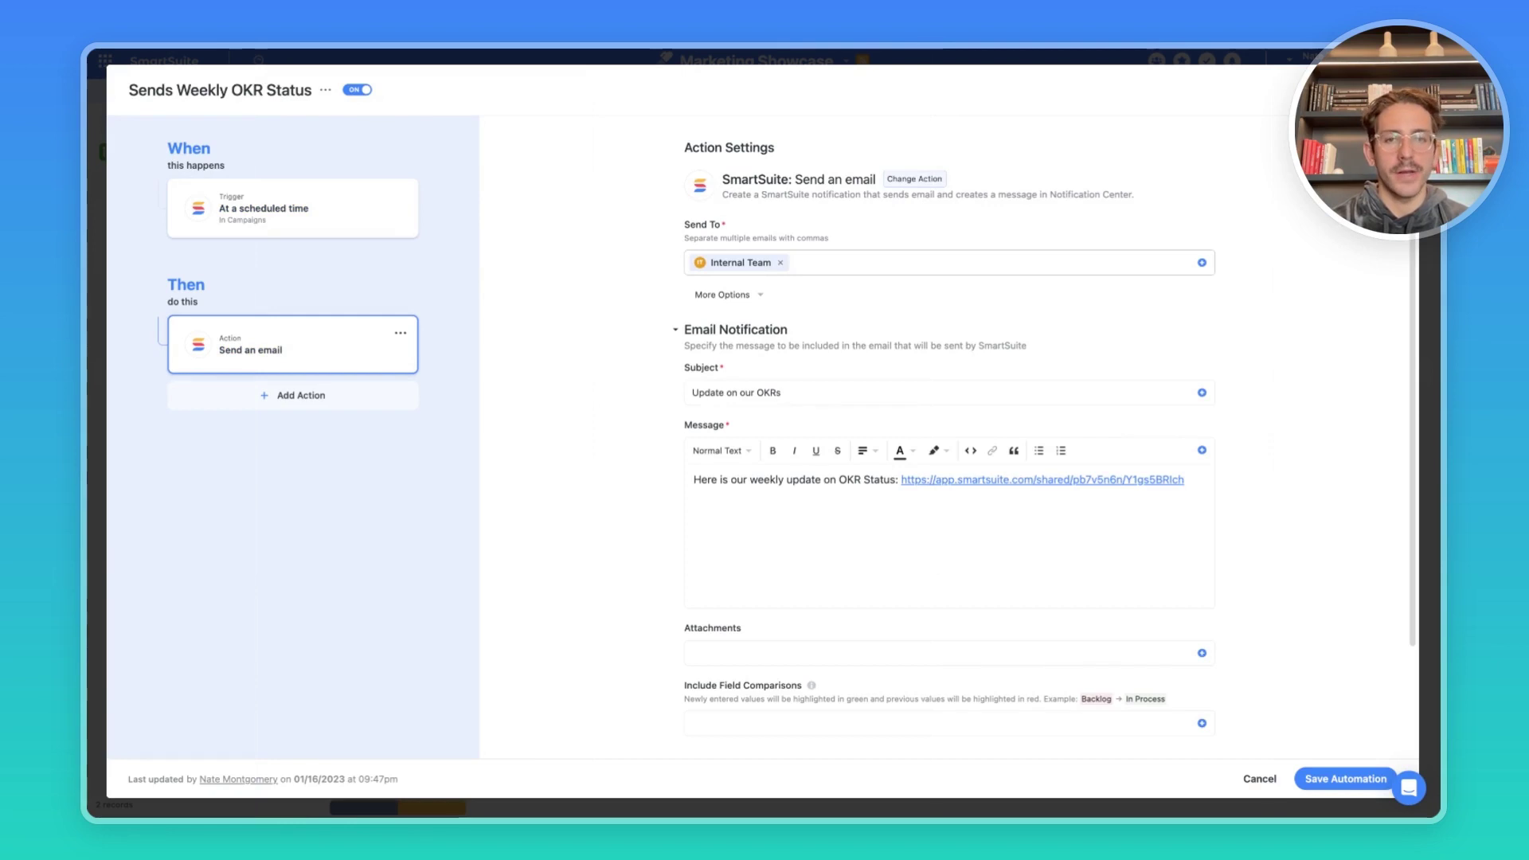
scroll(821, 519, "down", 1)
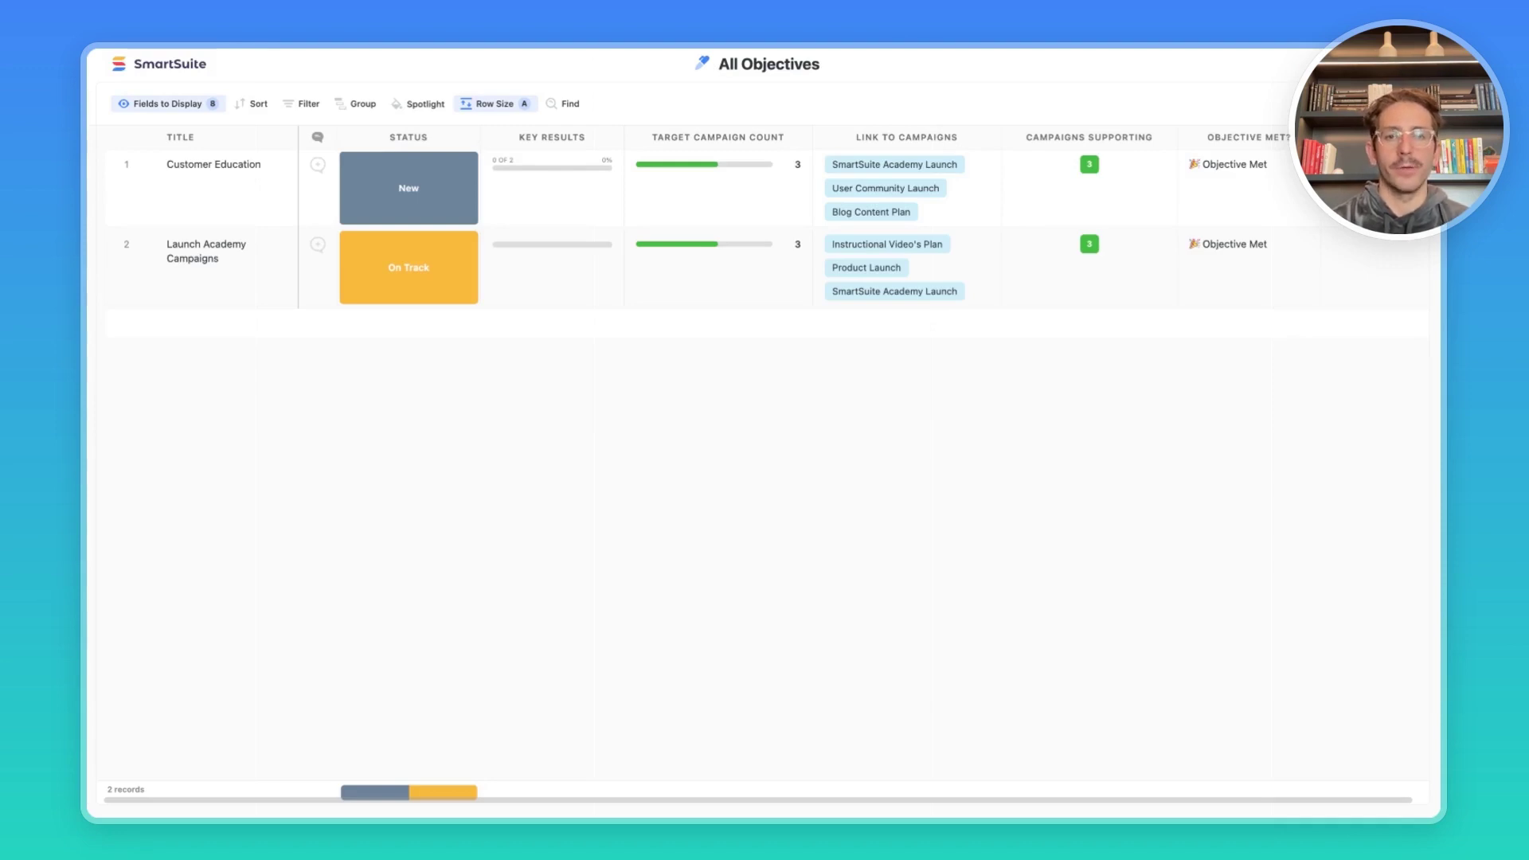
Check Customer Education's key results and SmartSuite Academy Launch's objective link, then show the Content Calendar.
left_click(564, 193)
left_click(565, 192)
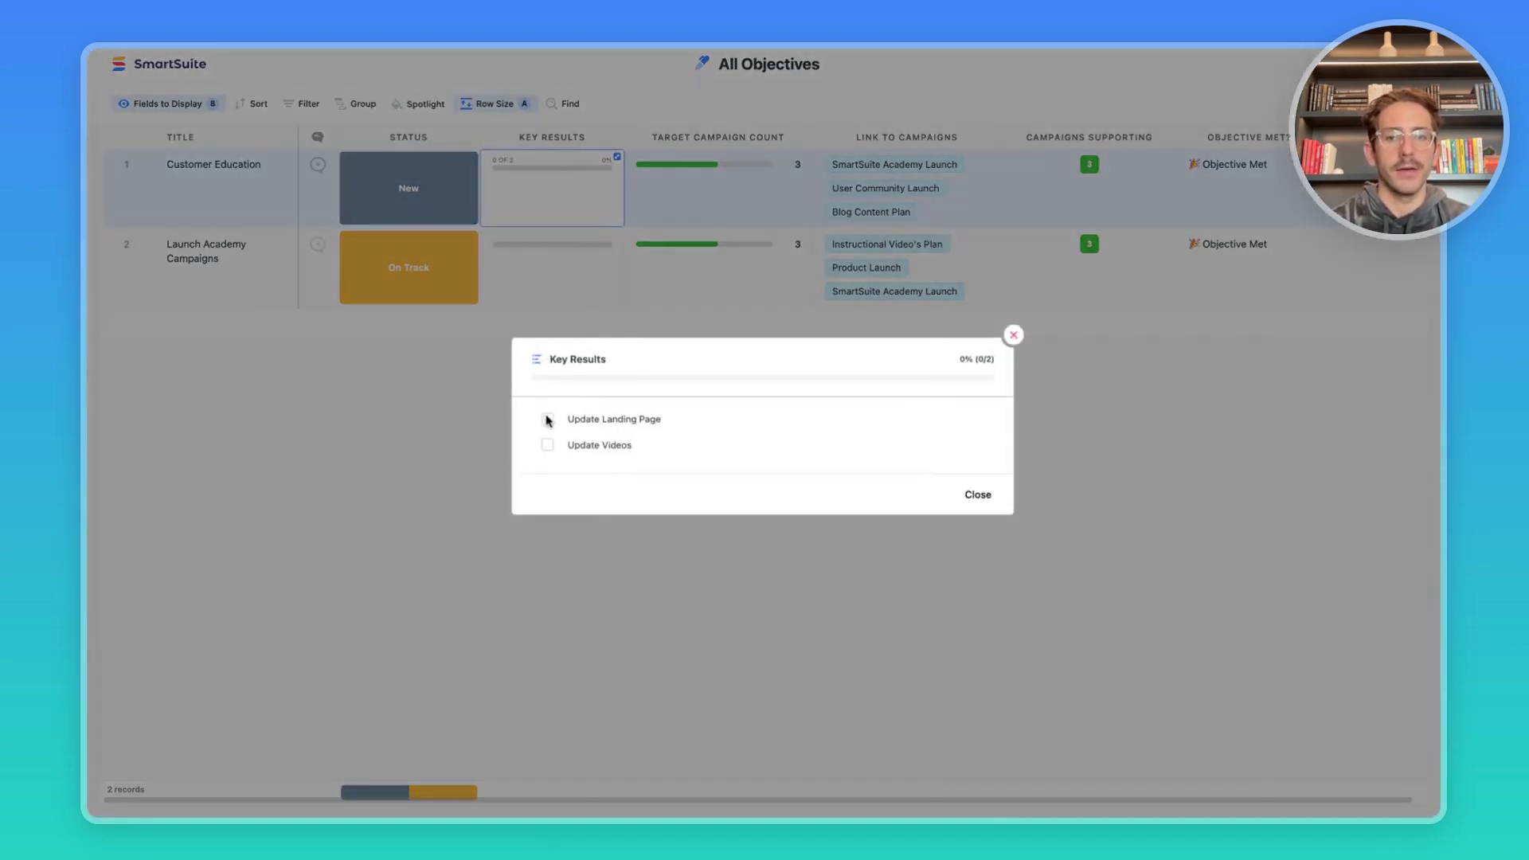
left_click(1014, 337)
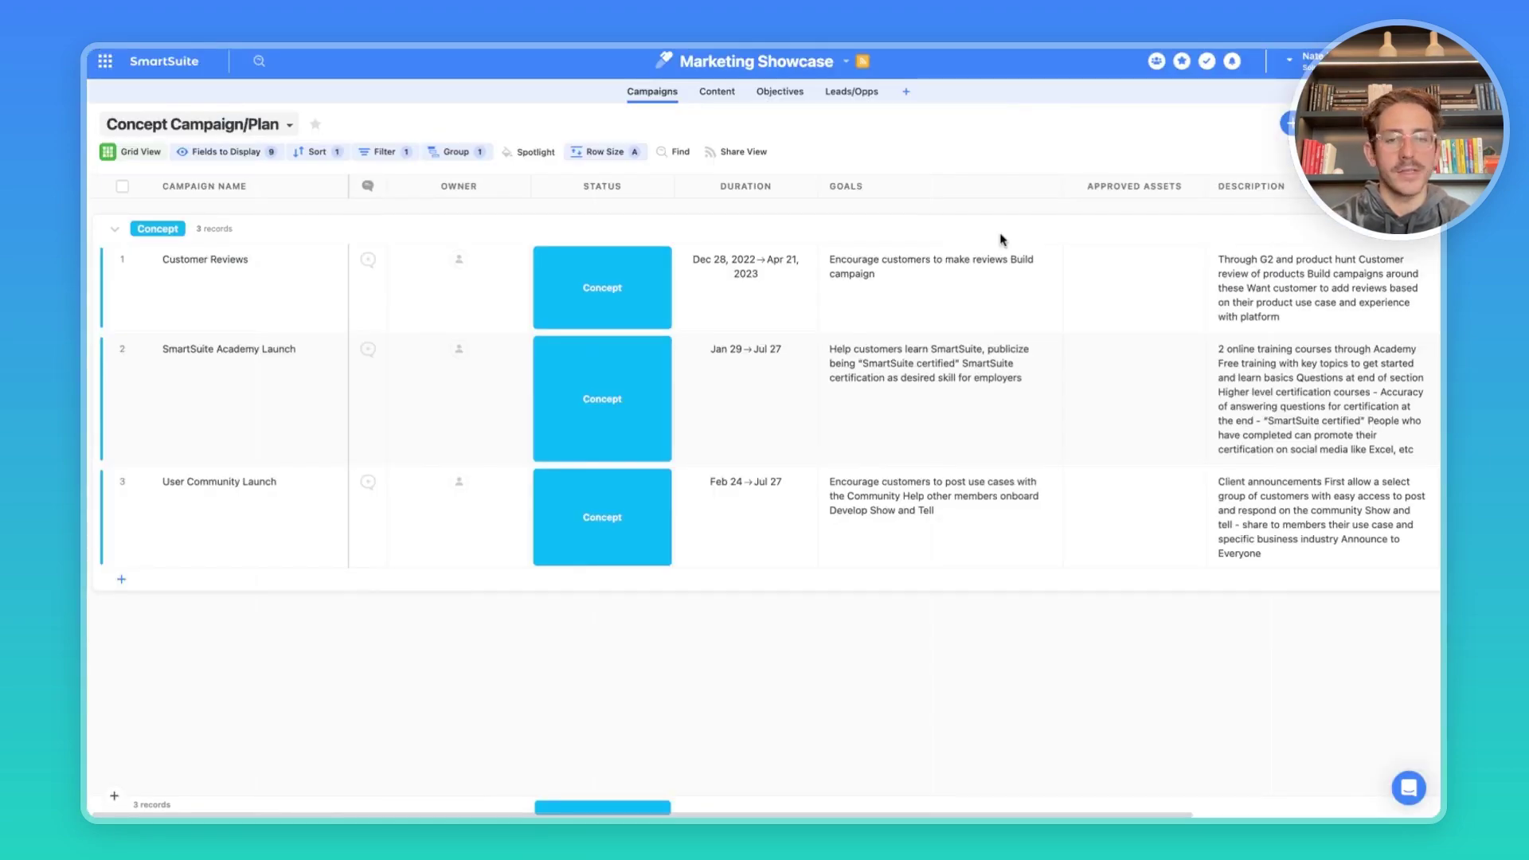
scroll(1195, 355, "right", 5)
left_click(1195, 355)
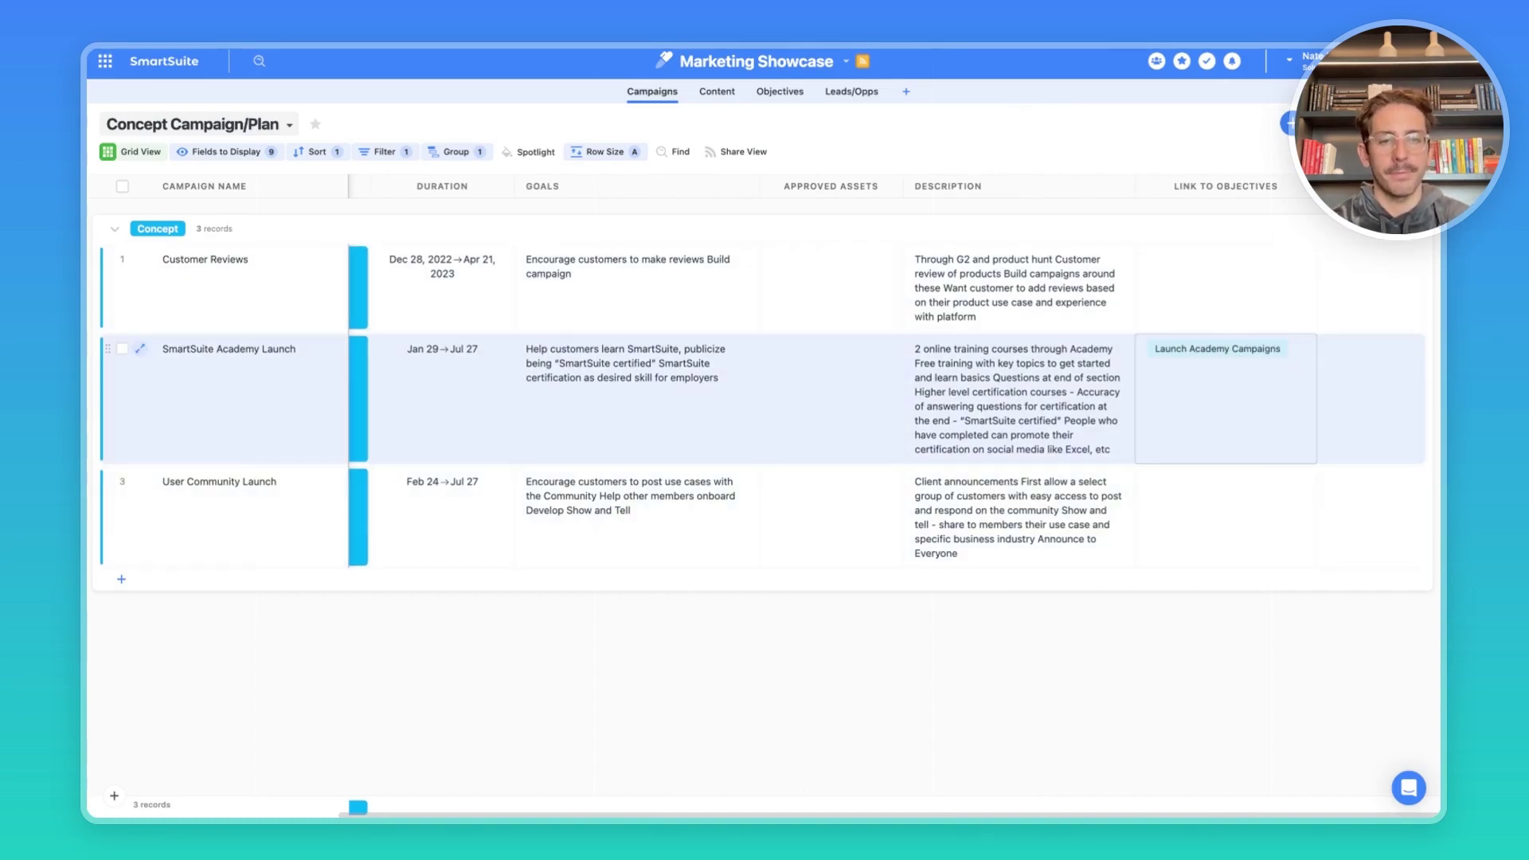
left_click(717, 92)
Browse the Content Calendar's view list and available view types, then return to Campaigns.
left_click(200, 132)
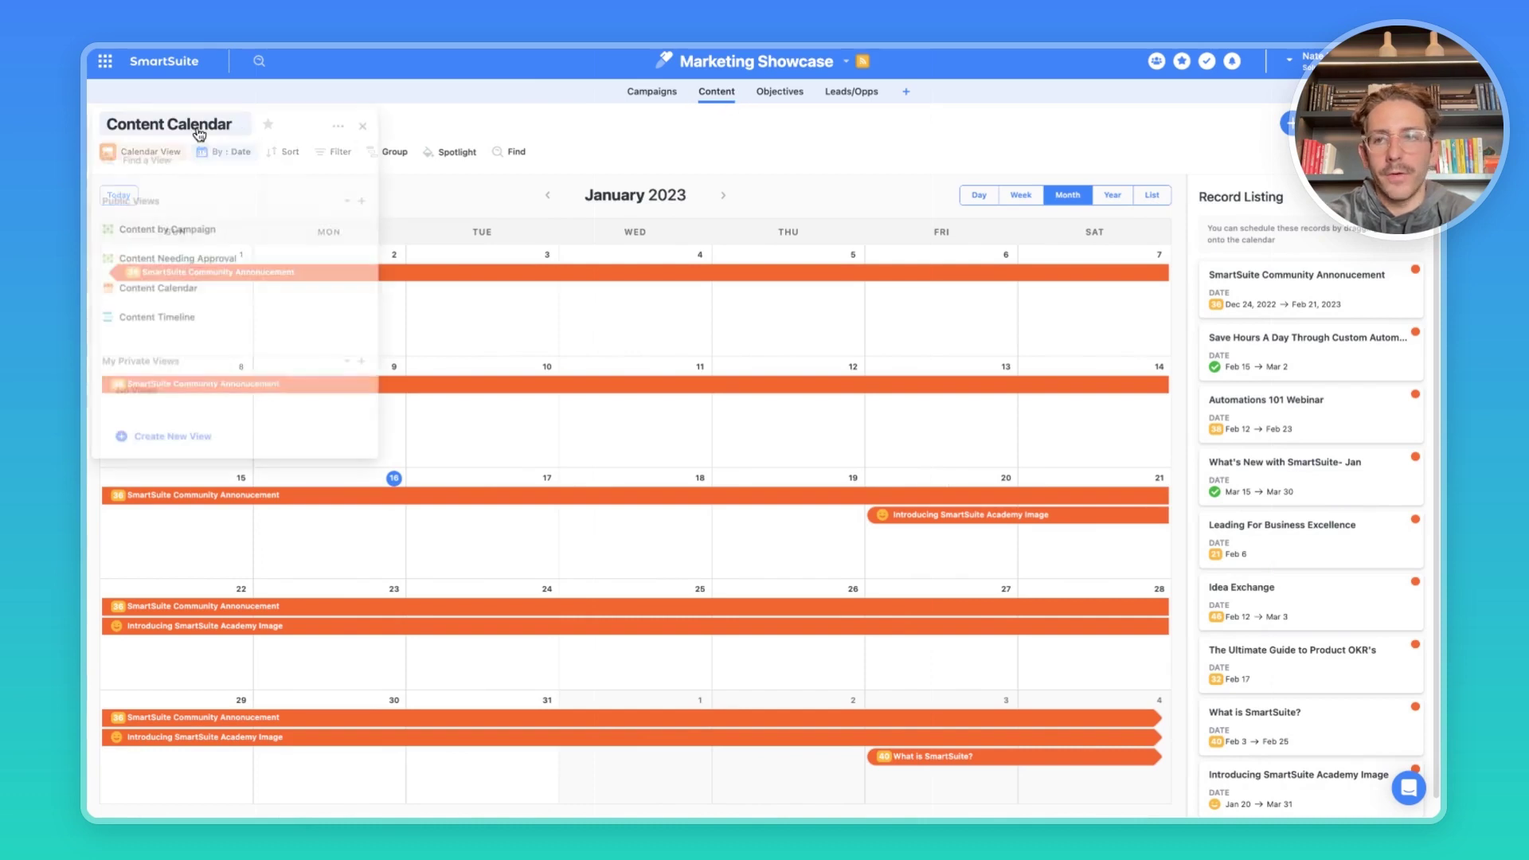
left_click(361, 197)
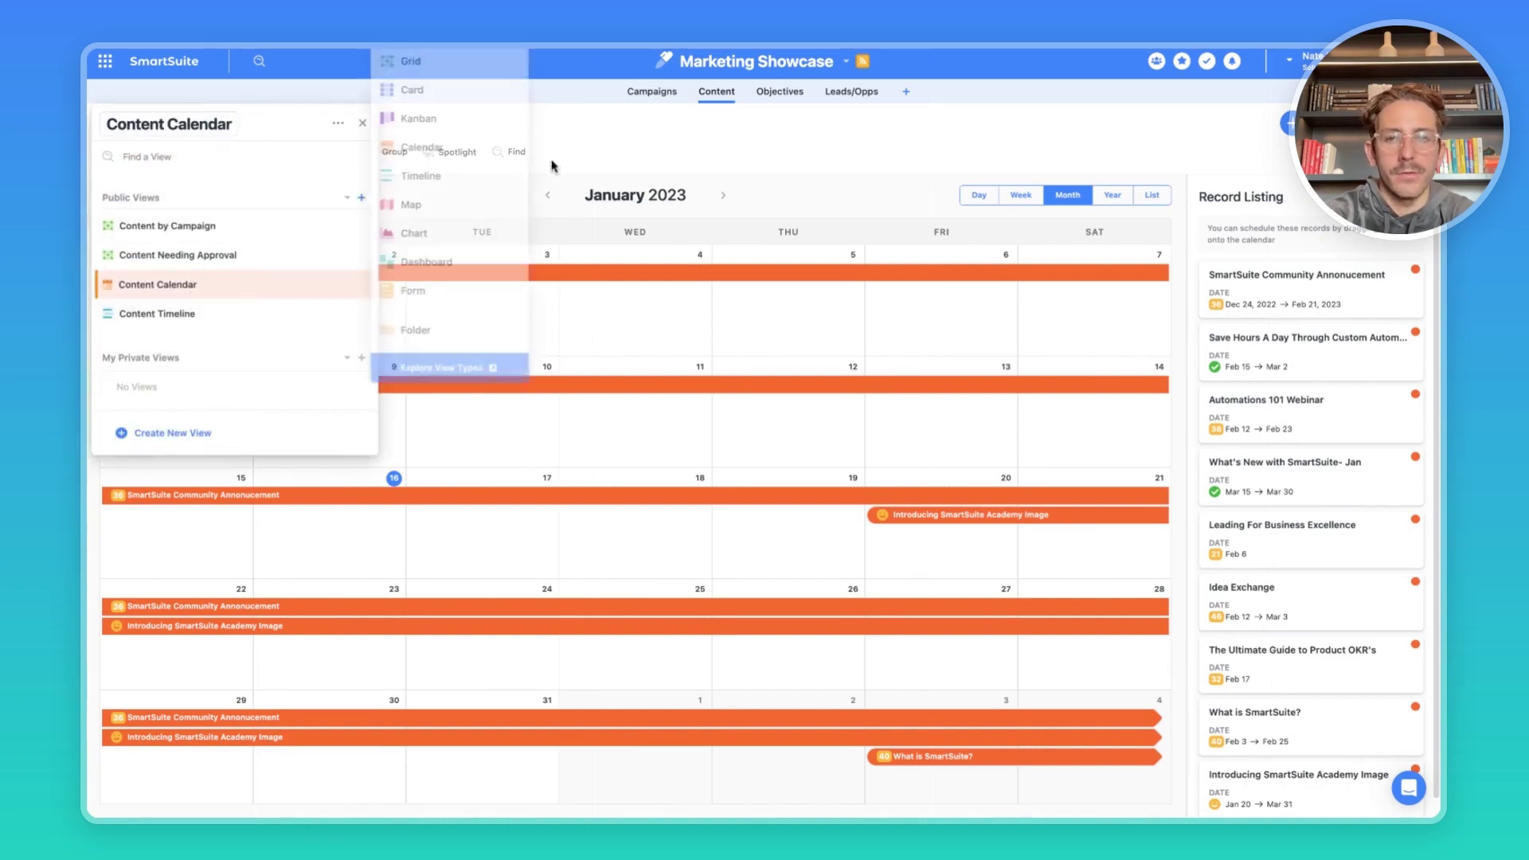
left_click(610, 150)
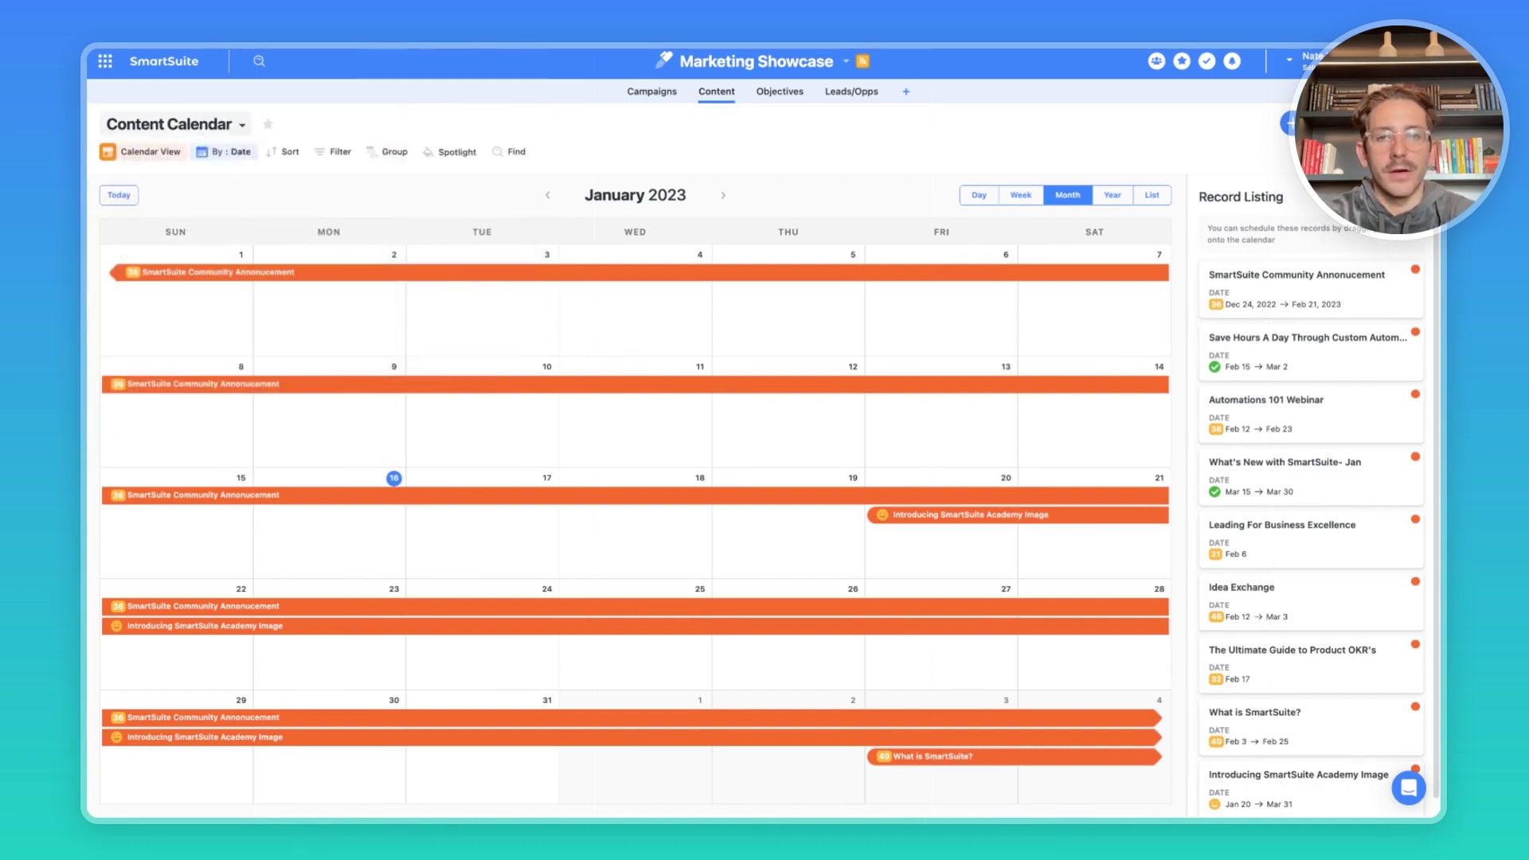
left_click(659, 96)
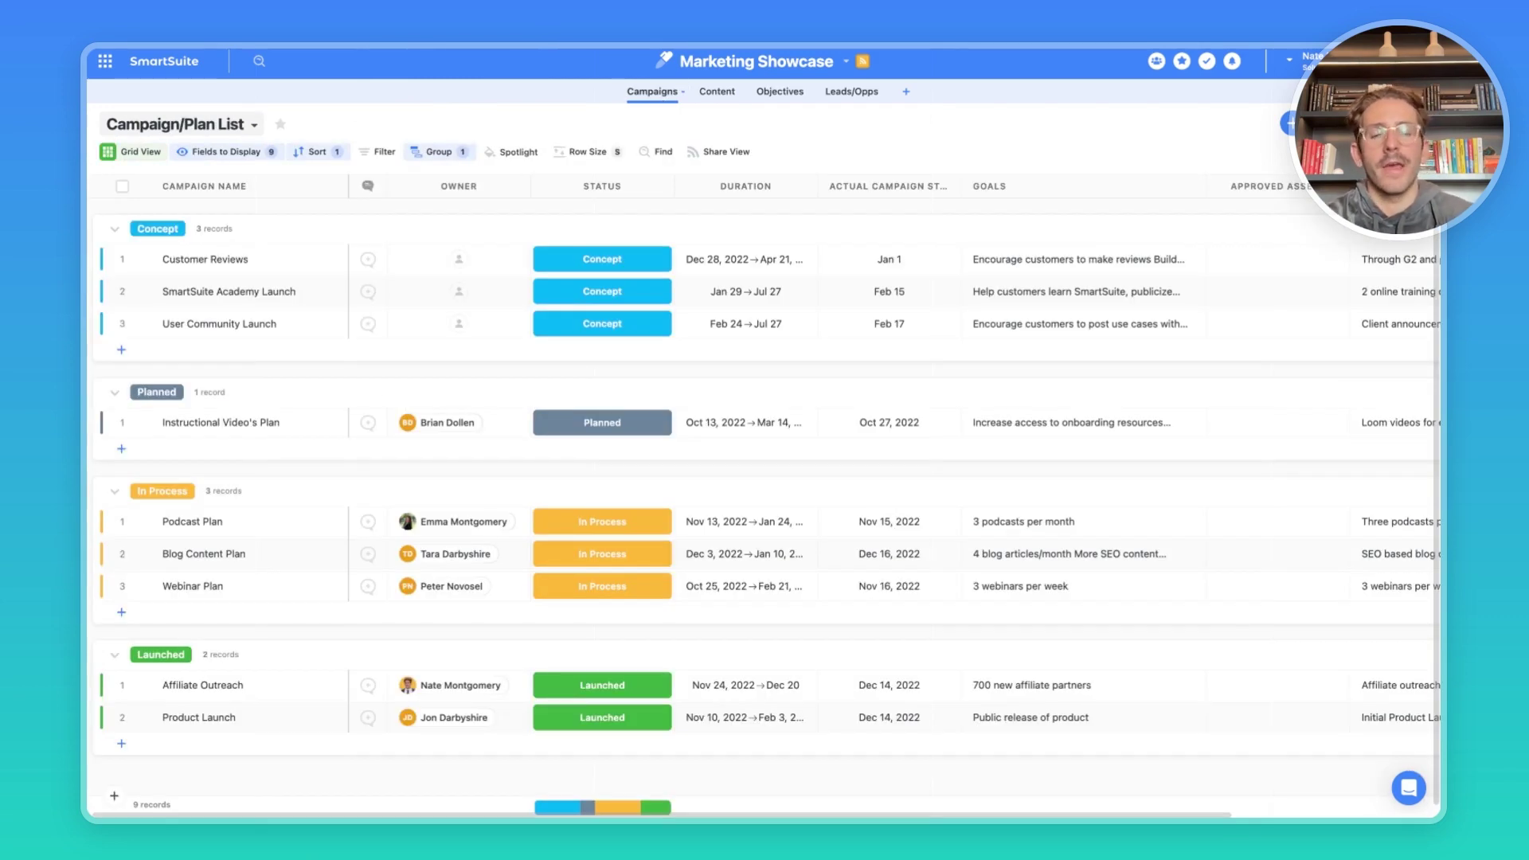
Switch to the Campaign Assignment Timeline view, review its spotlight rules, and open Customer Reviews.
left_click(228, 129)
left_click(235, 286)
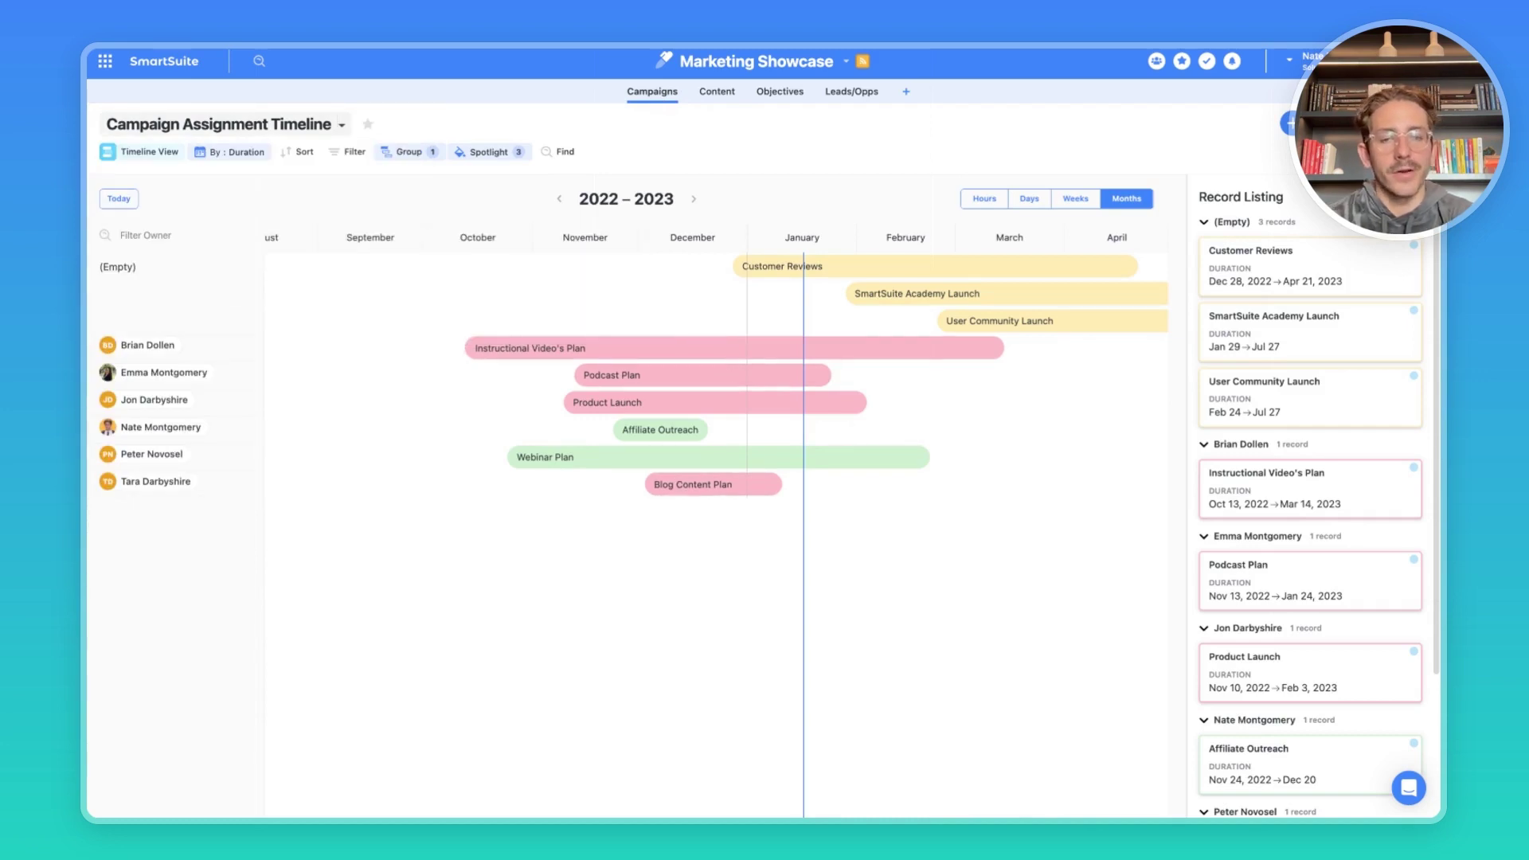
left_click(489, 151)
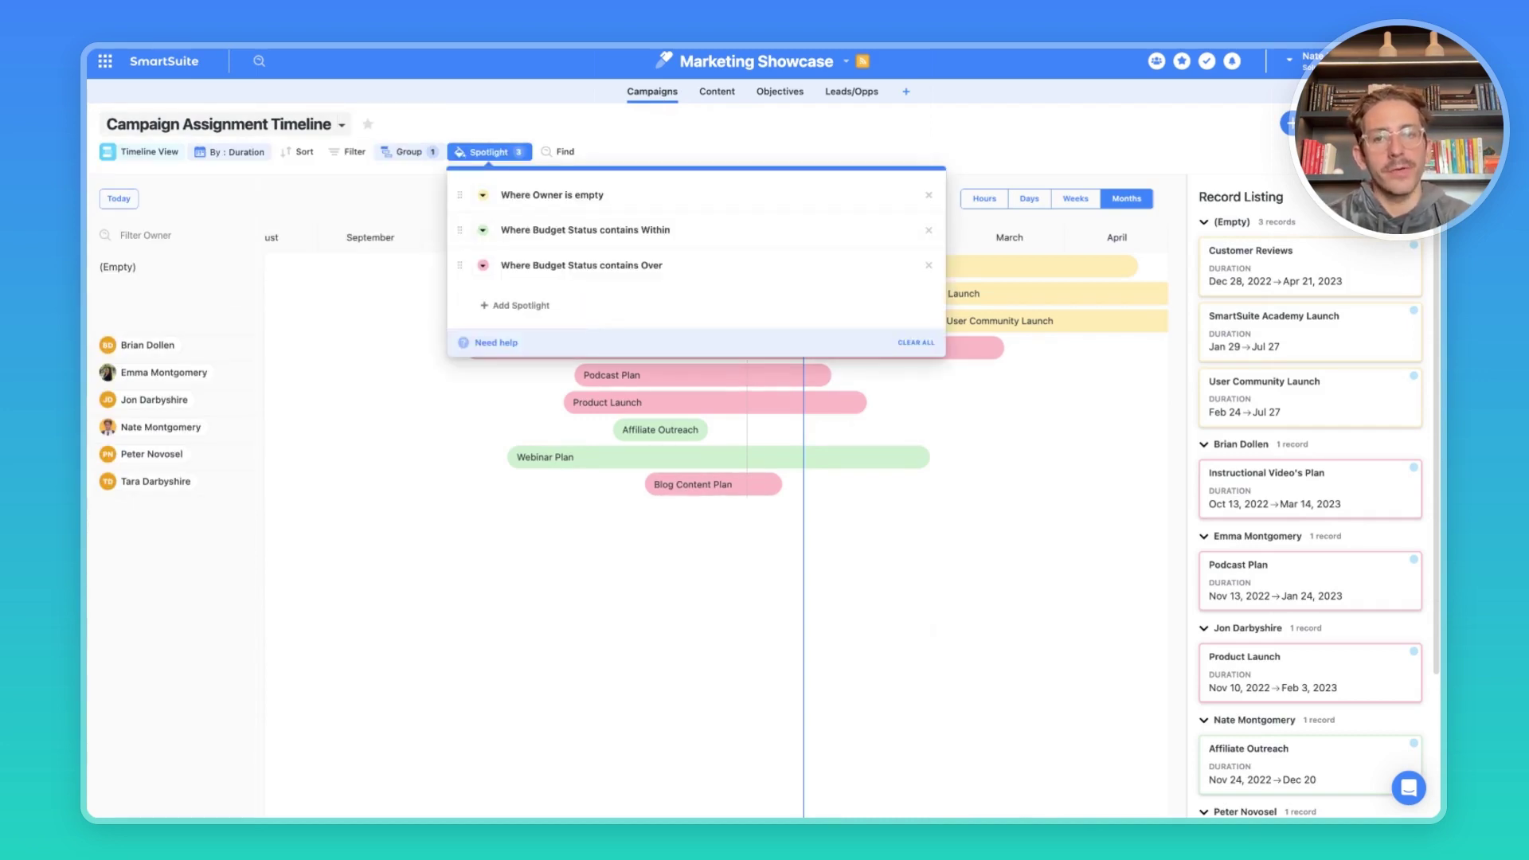
left_click(488, 152)
left_click(489, 152)
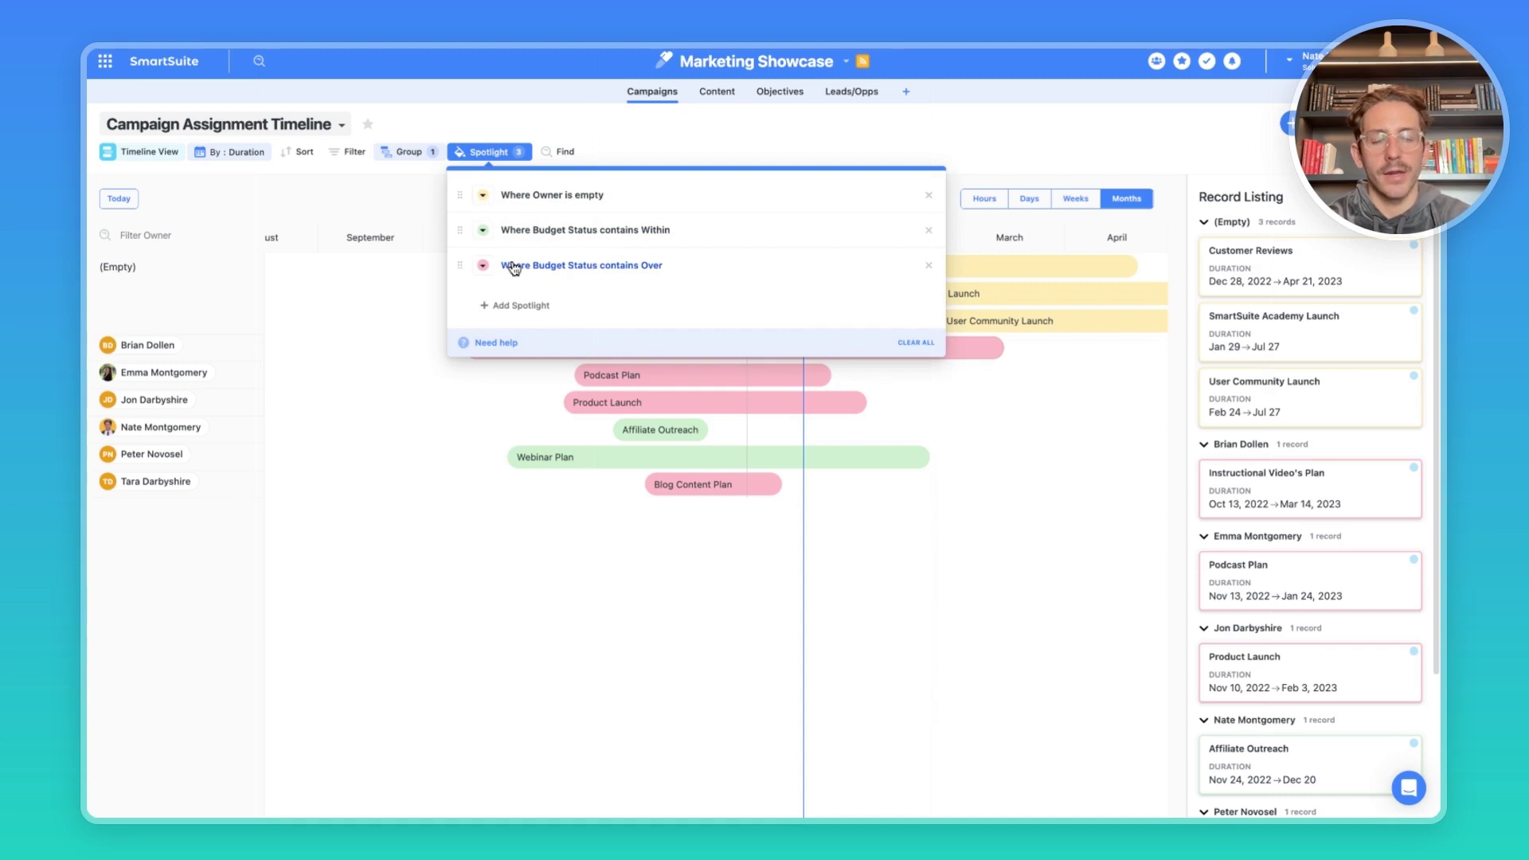
left_click(868, 338)
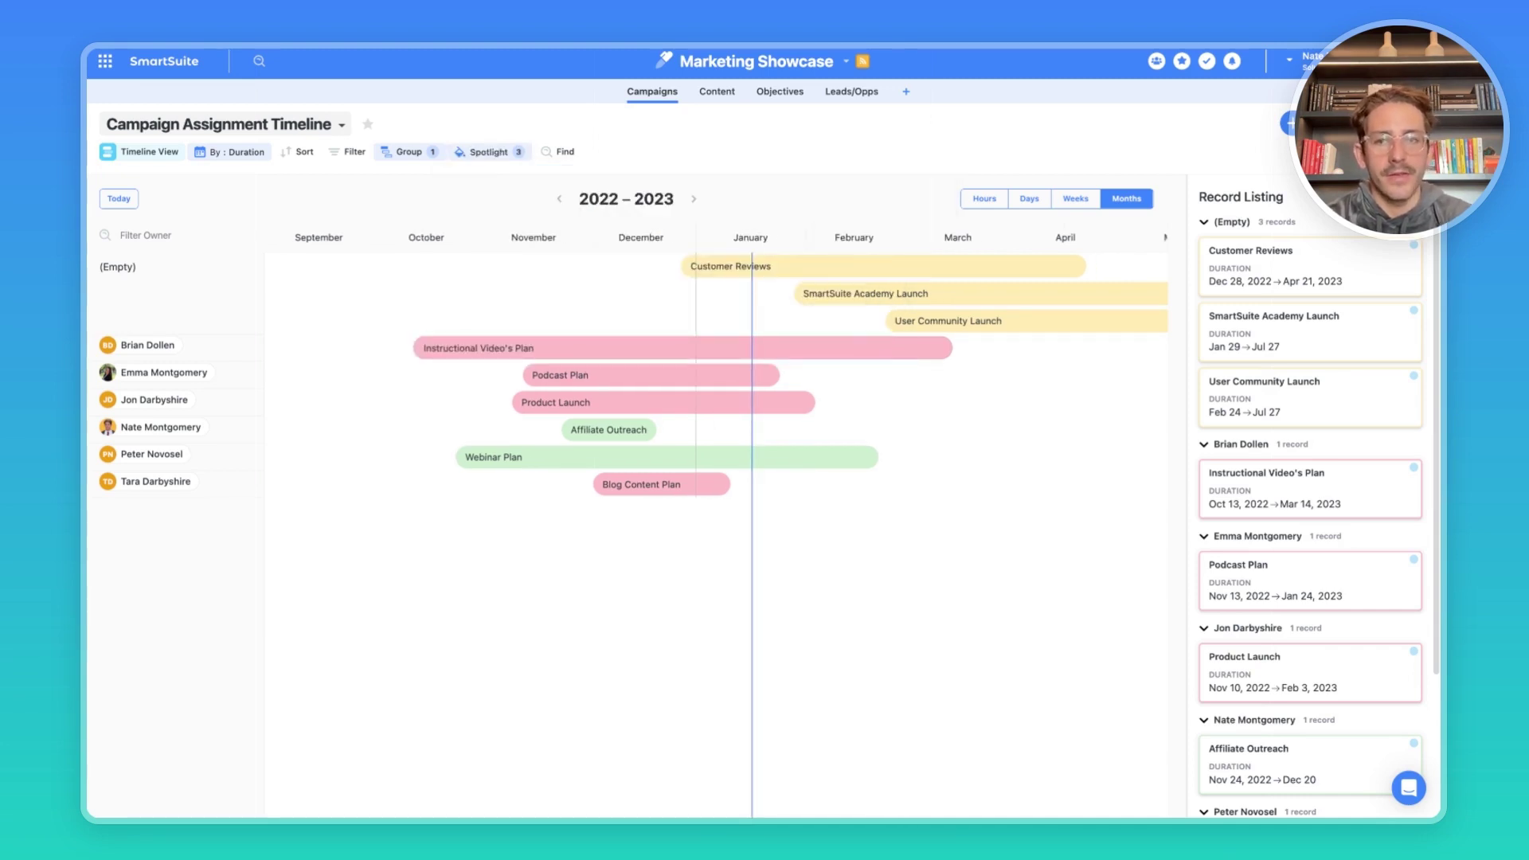
left_click(807, 268)
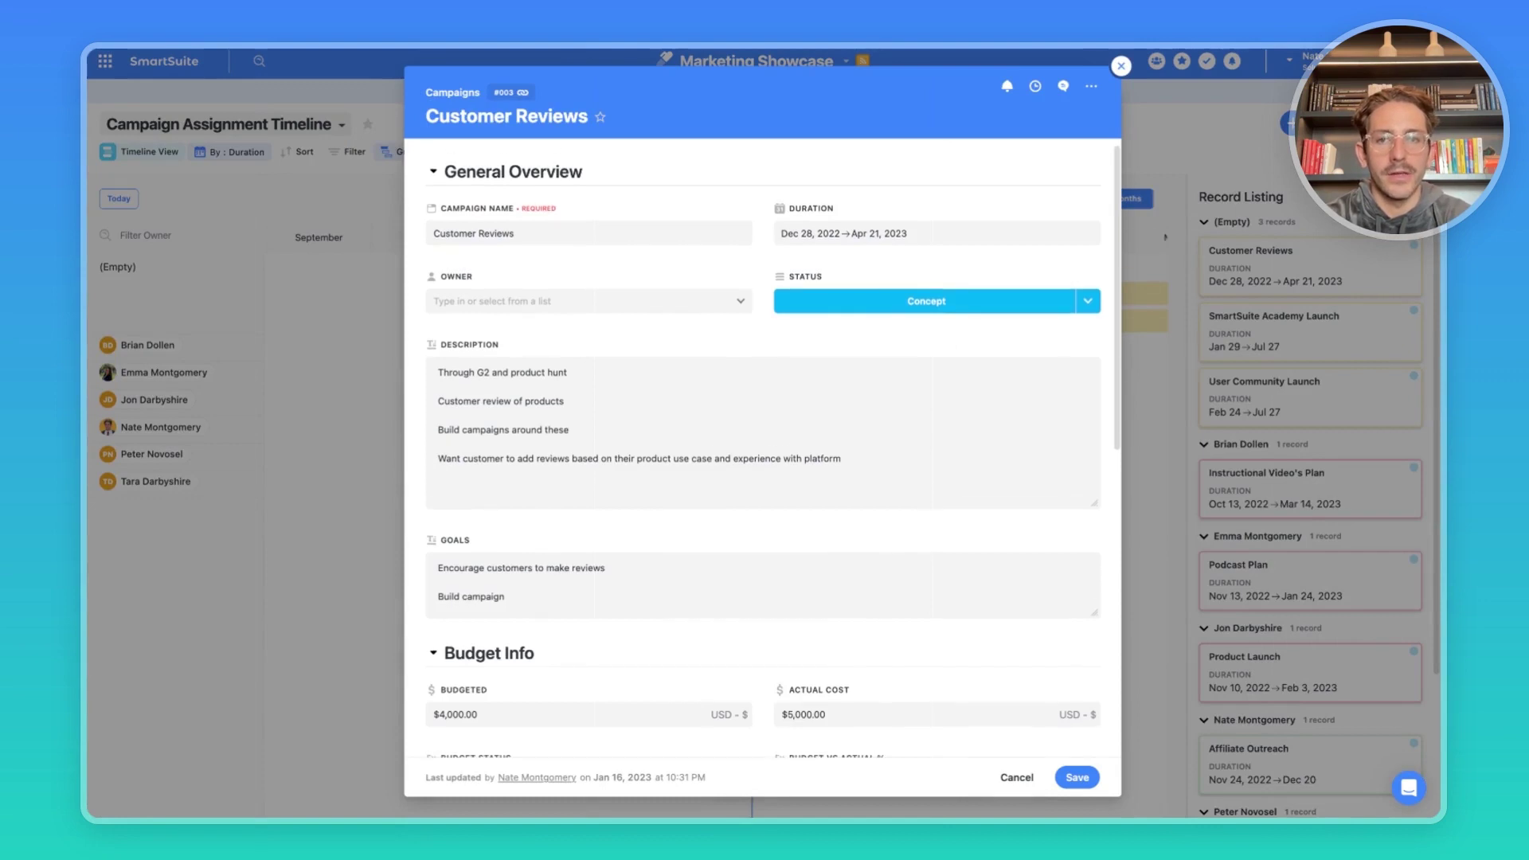
Assign an owner to the Customer Reviews campaign and save the record.
scroll(860, 393, "down", 1)
key("Escape")
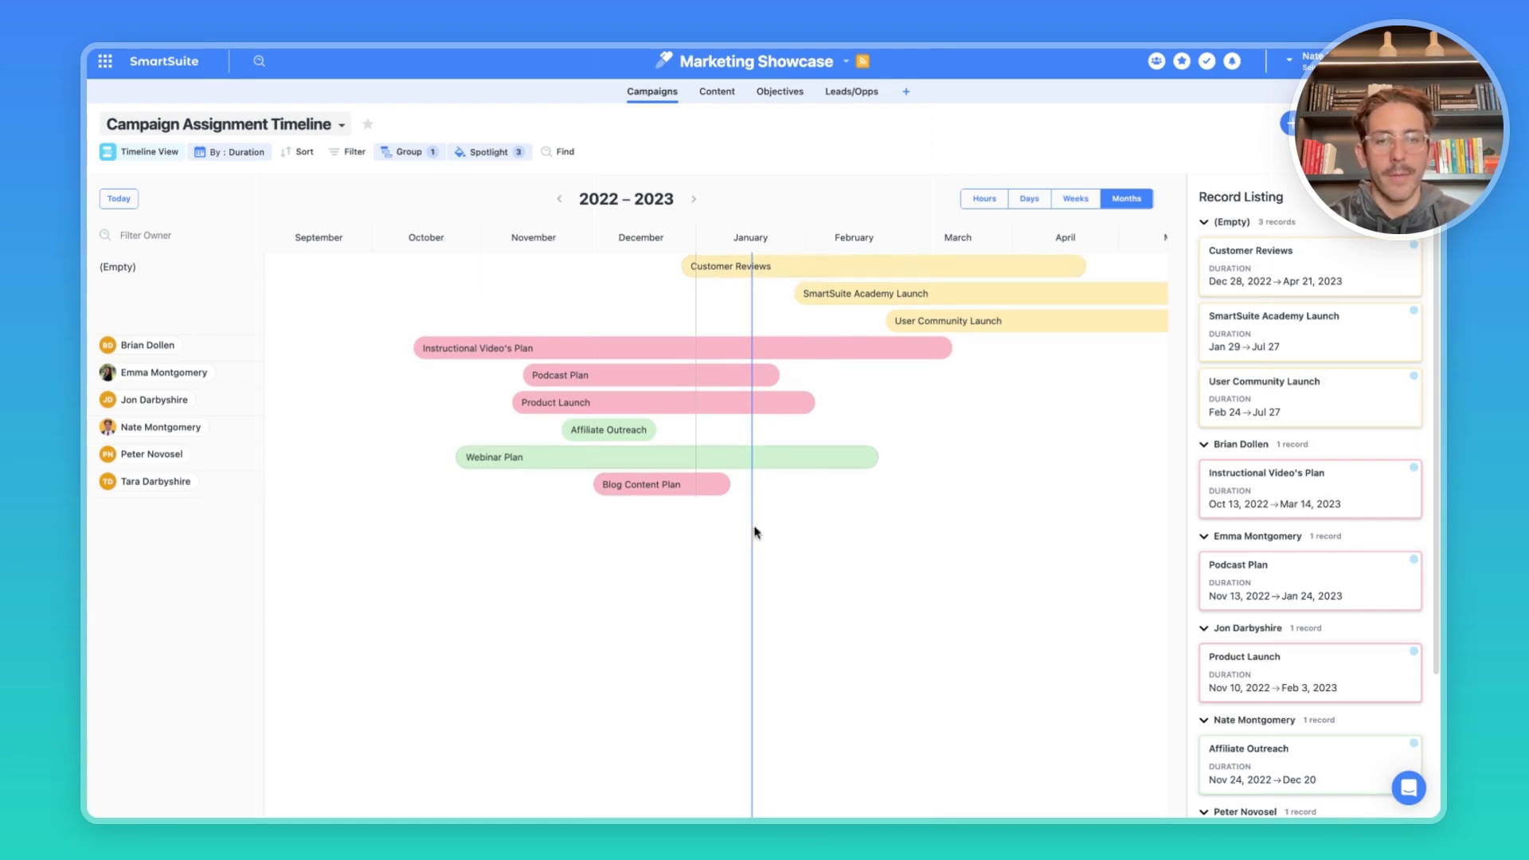
left_click(784, 272)
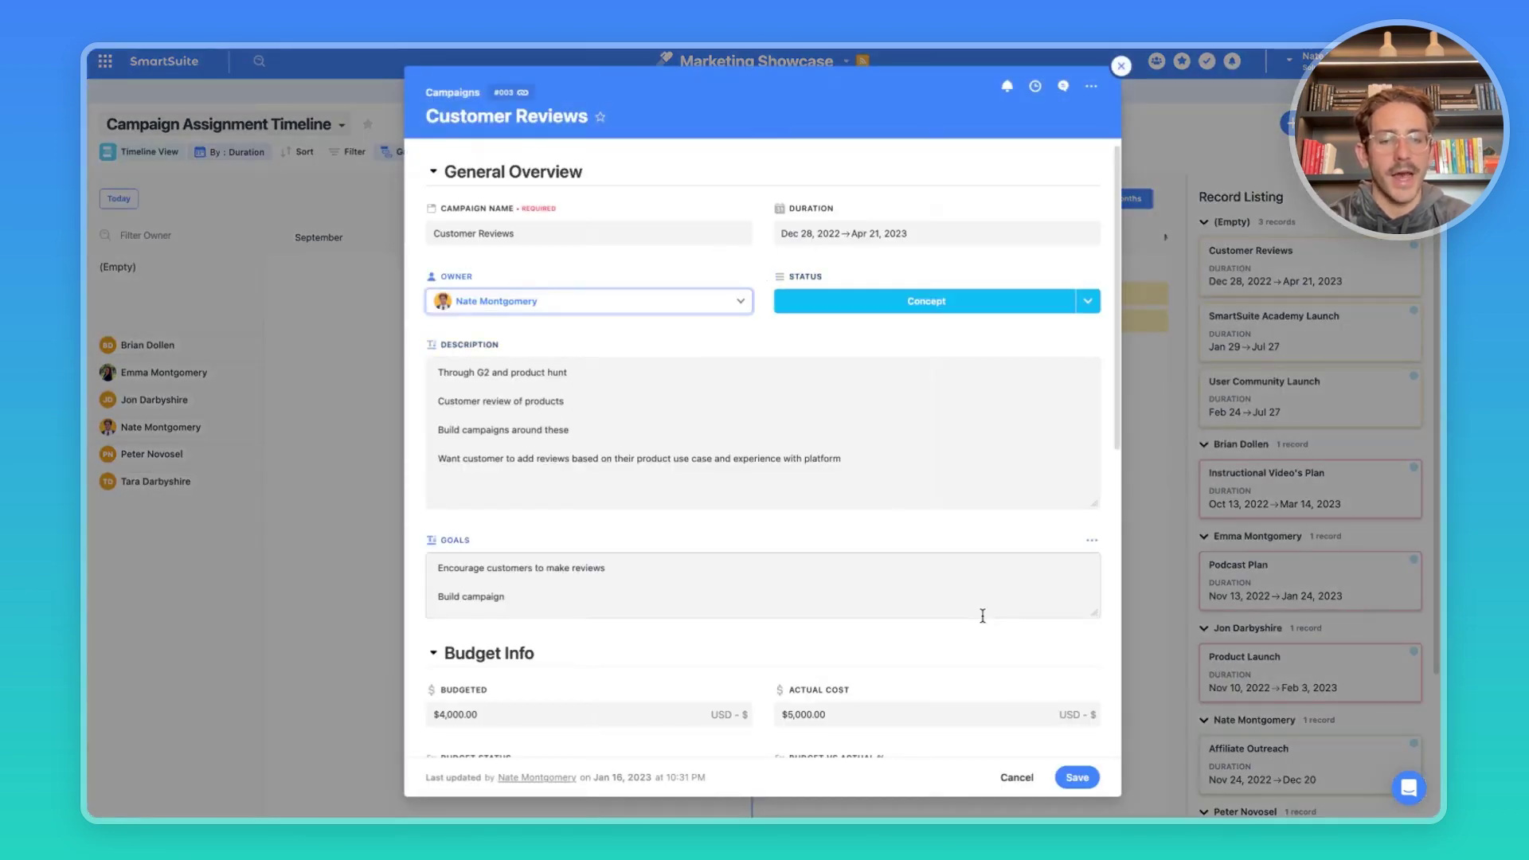
left_click(1077, 777)
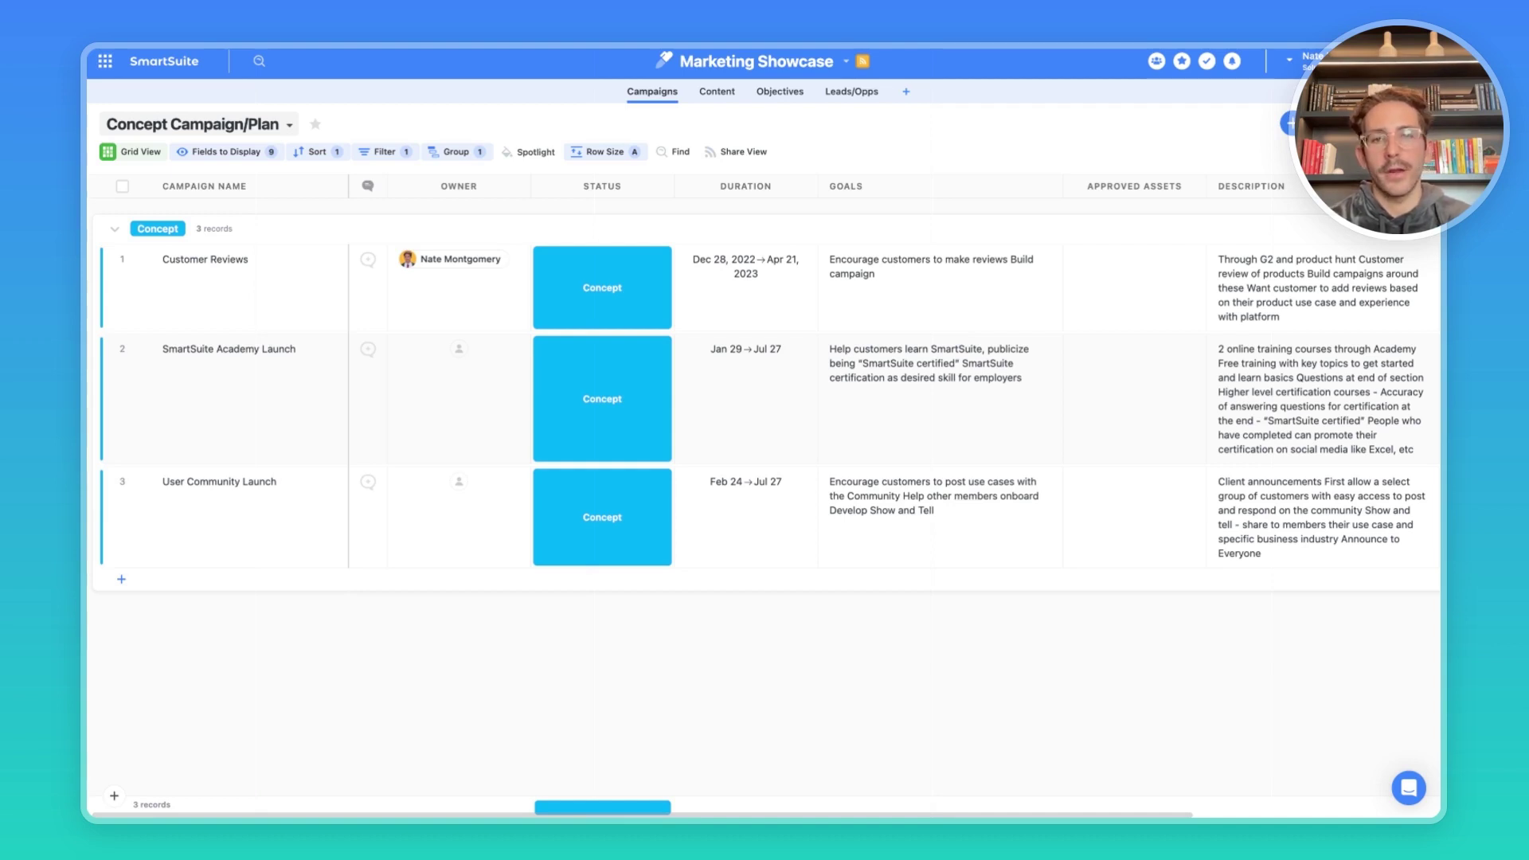
Switch the Content table to the Content Needing Approval view.
left_click(716, 91)
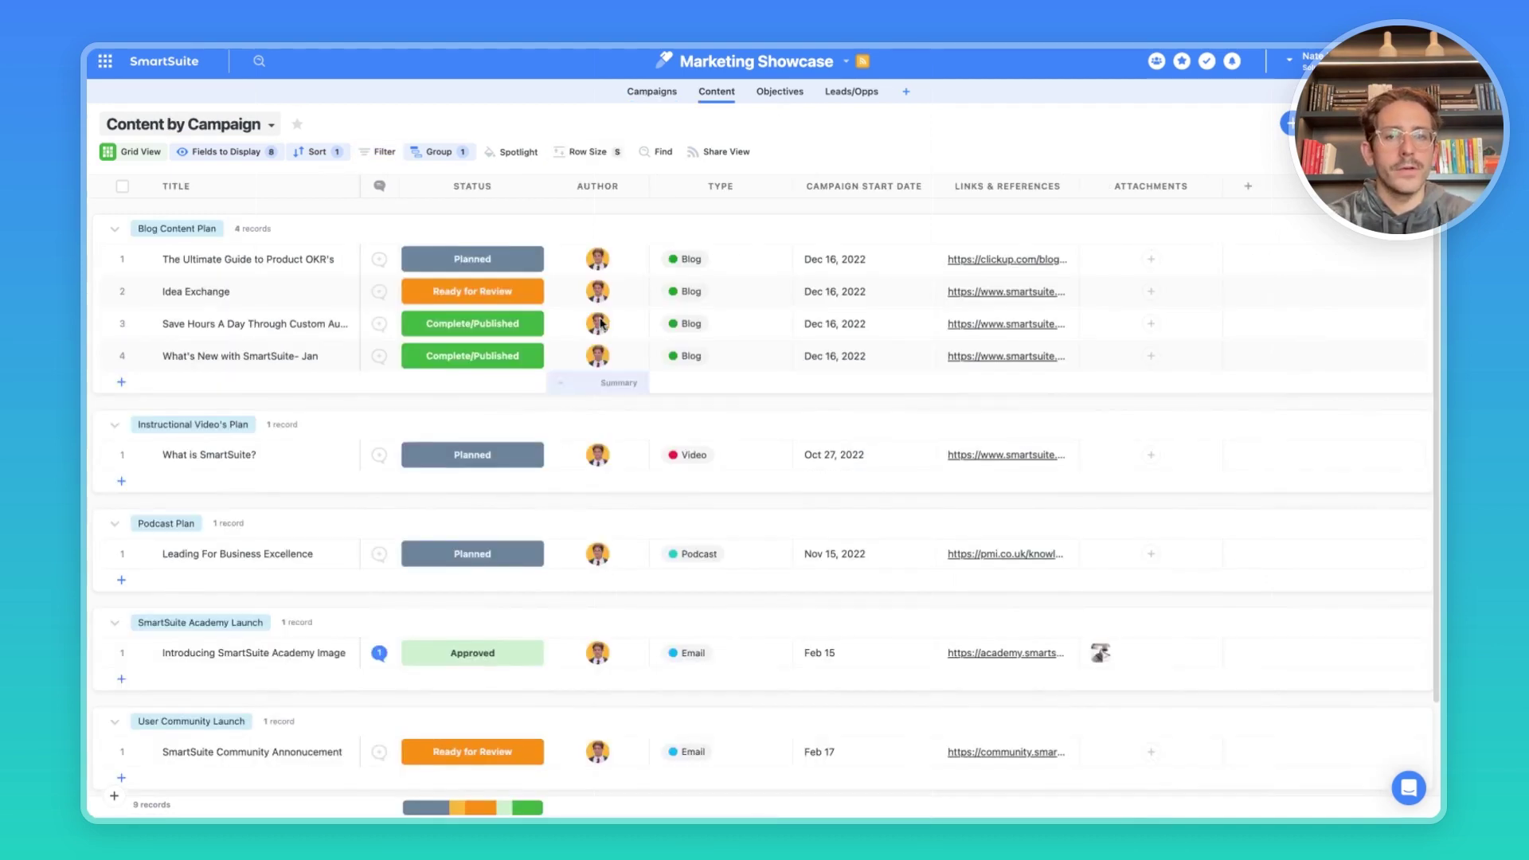
scroll(639, 389, "down", 2)
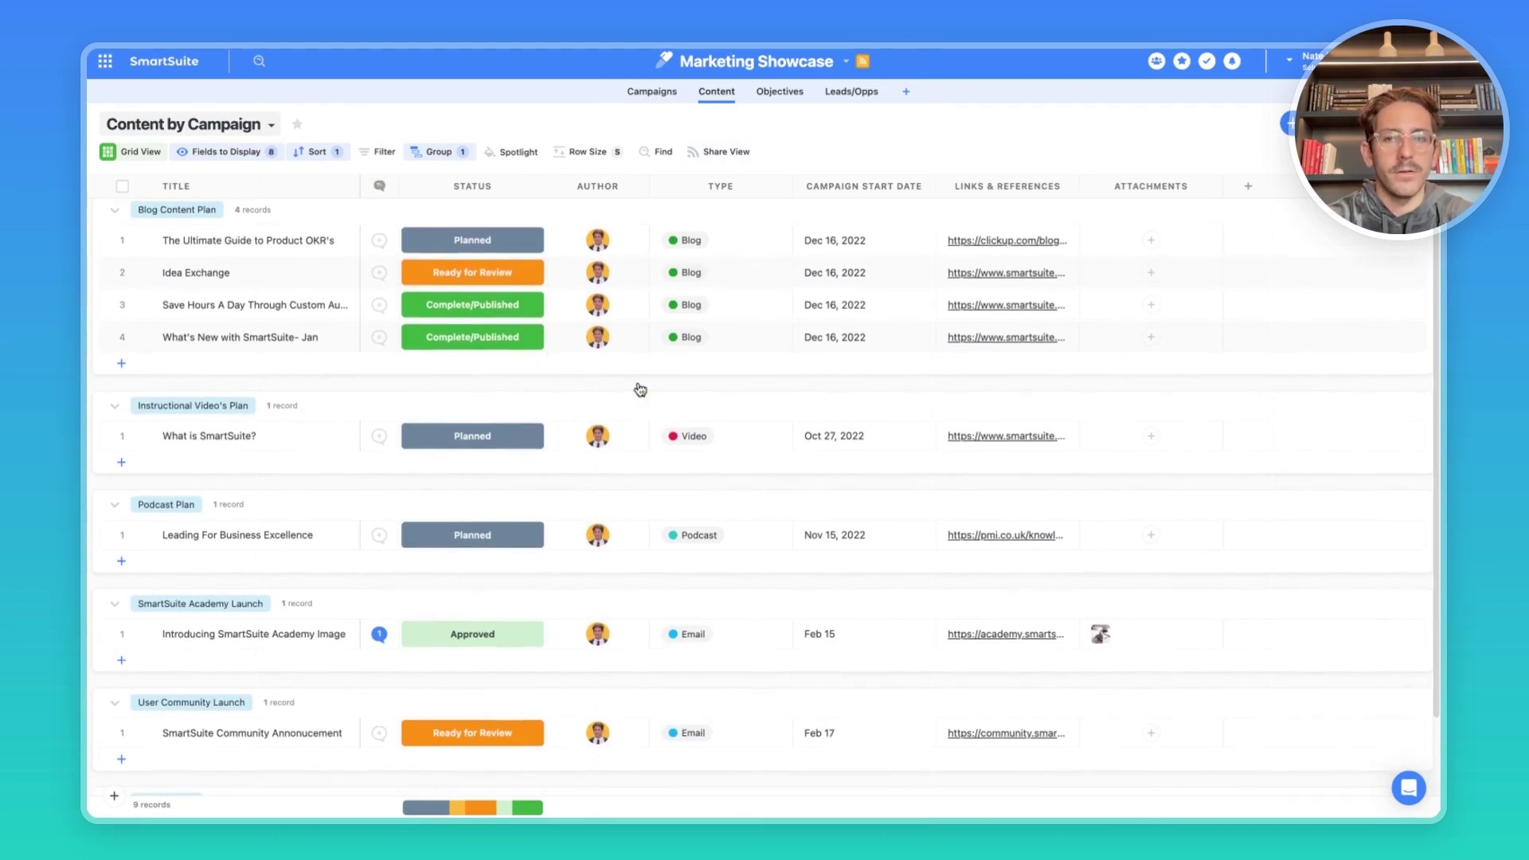
left_click(200, 124)
left_click(177, 255)
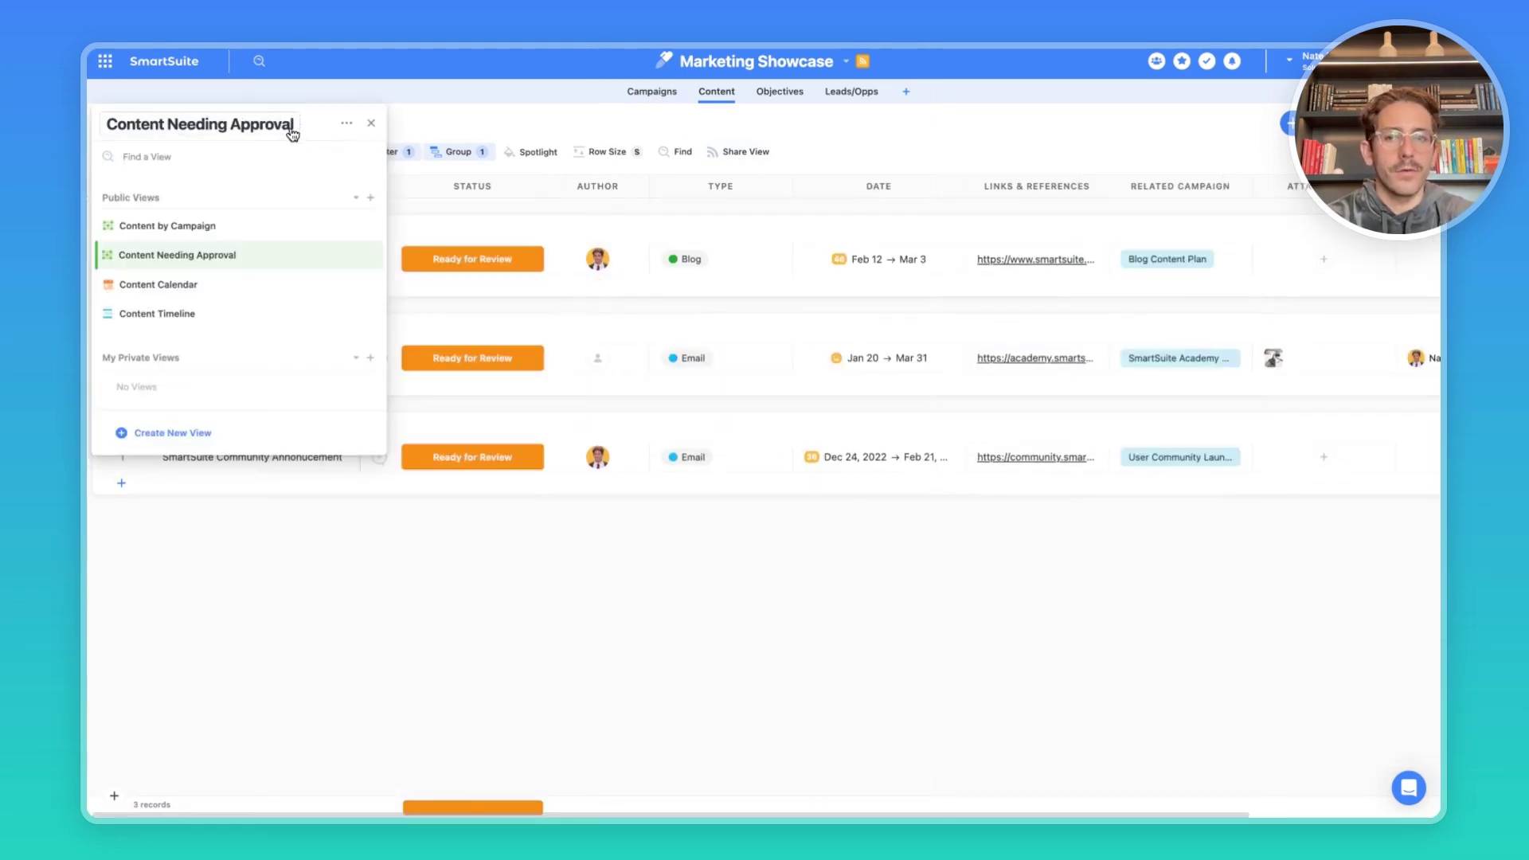
left_click(451, 130)
Check its Ready for Review filter and open the Introducing SmartSuite Academy Image record.
left_click(390, 152)
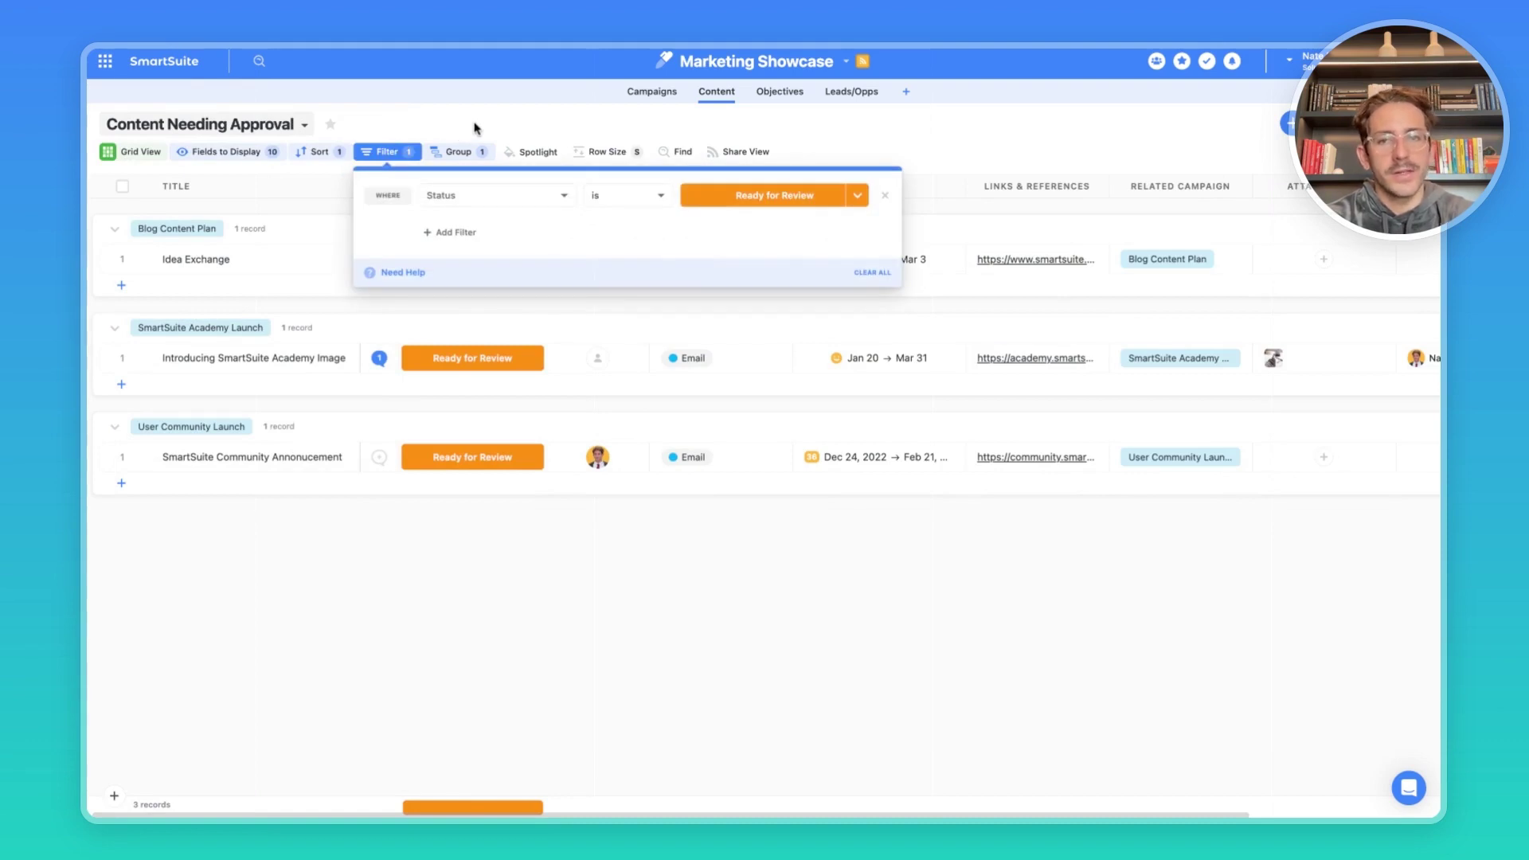
left_click(527, 120)
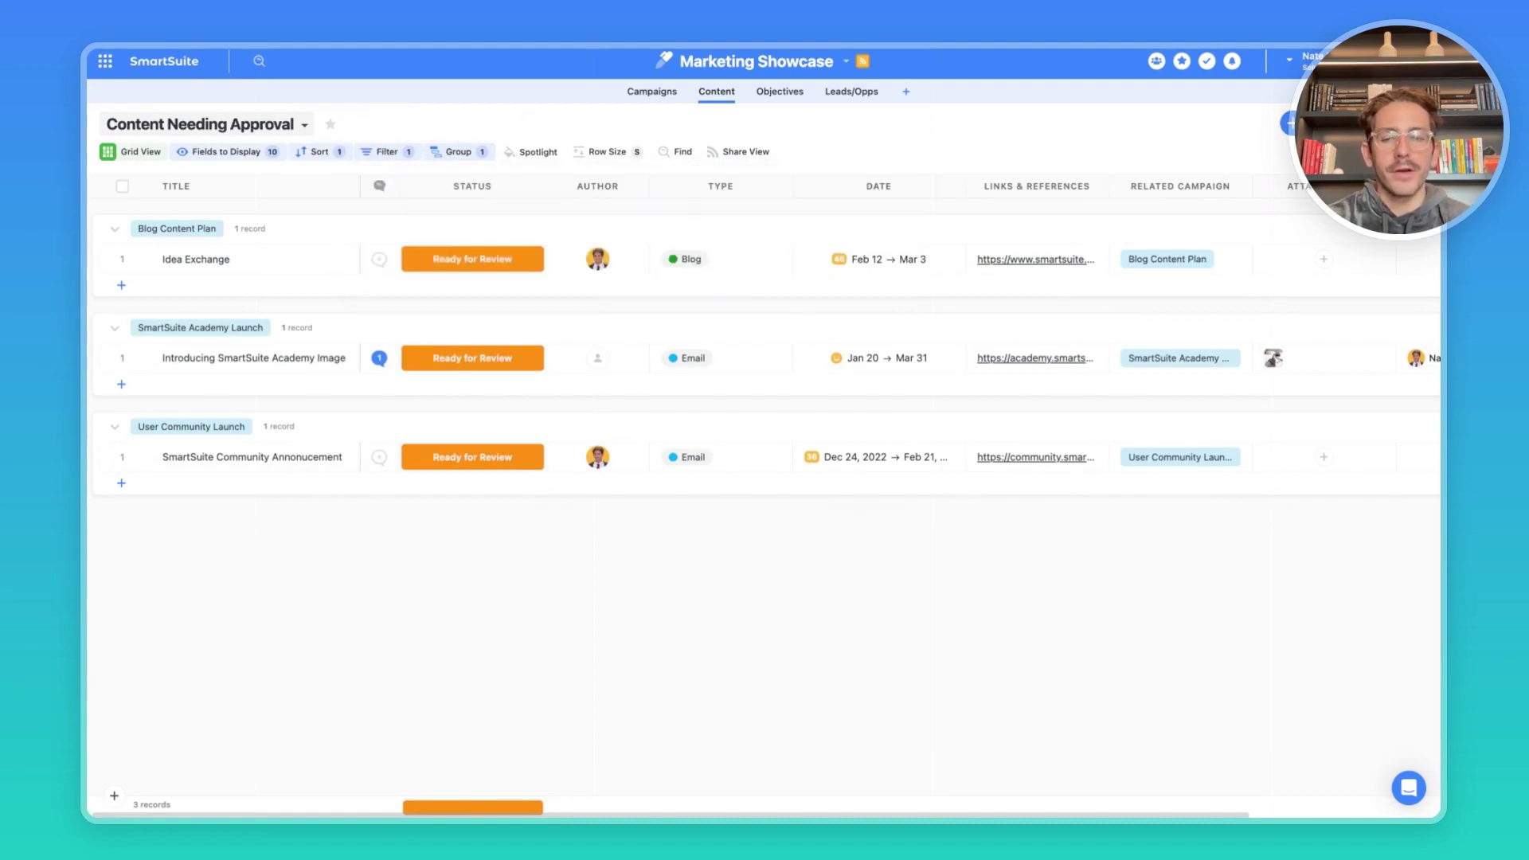
left_click(333, 354)
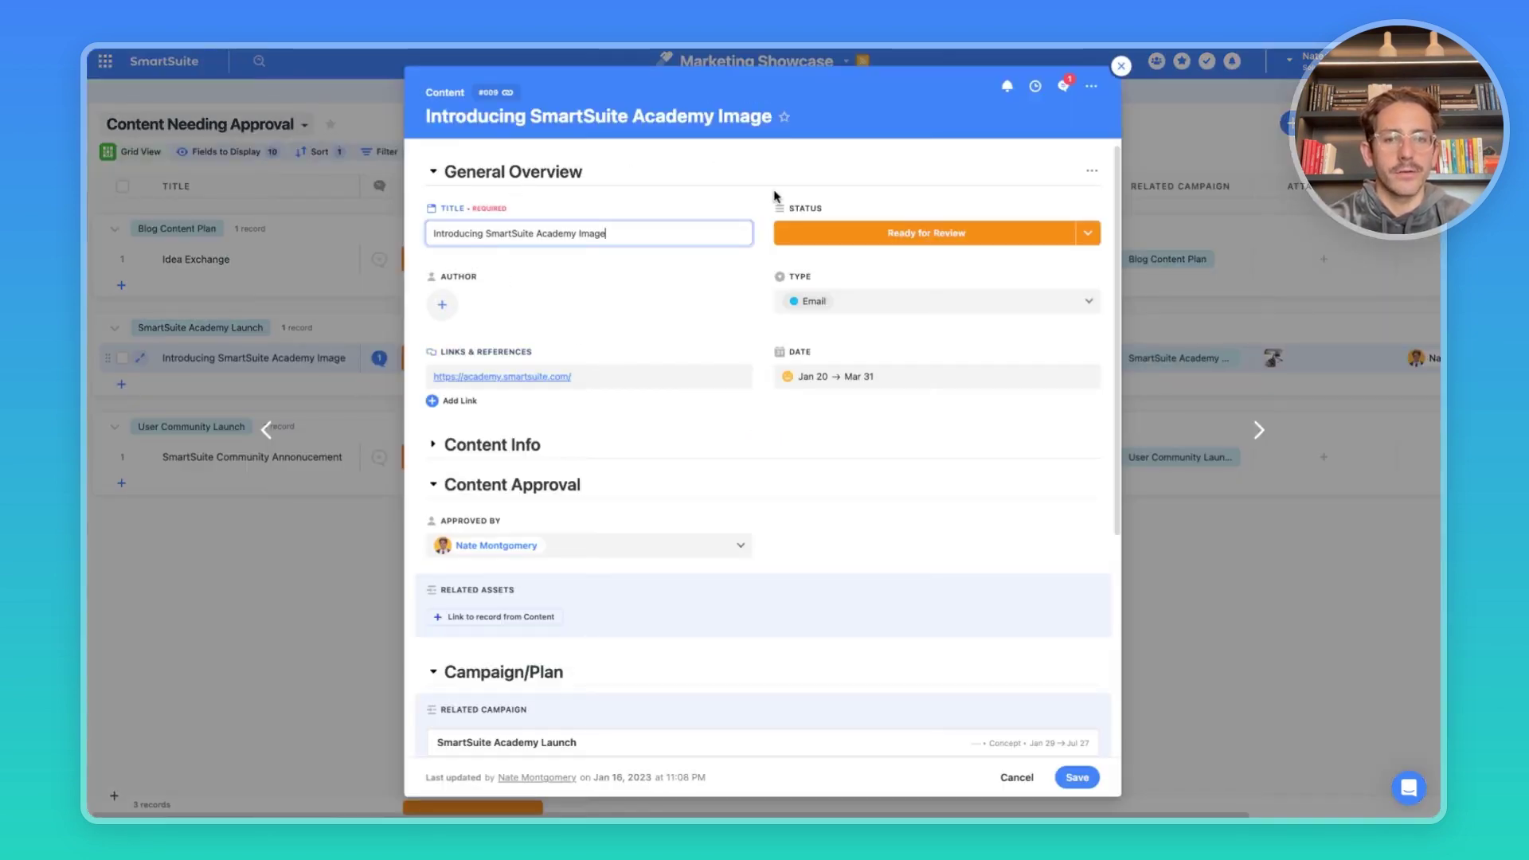
Collapse General Overview, expand Content Info, read through the Academy Image record and close it.
left_click(565, 175)
left_click(520, 215)
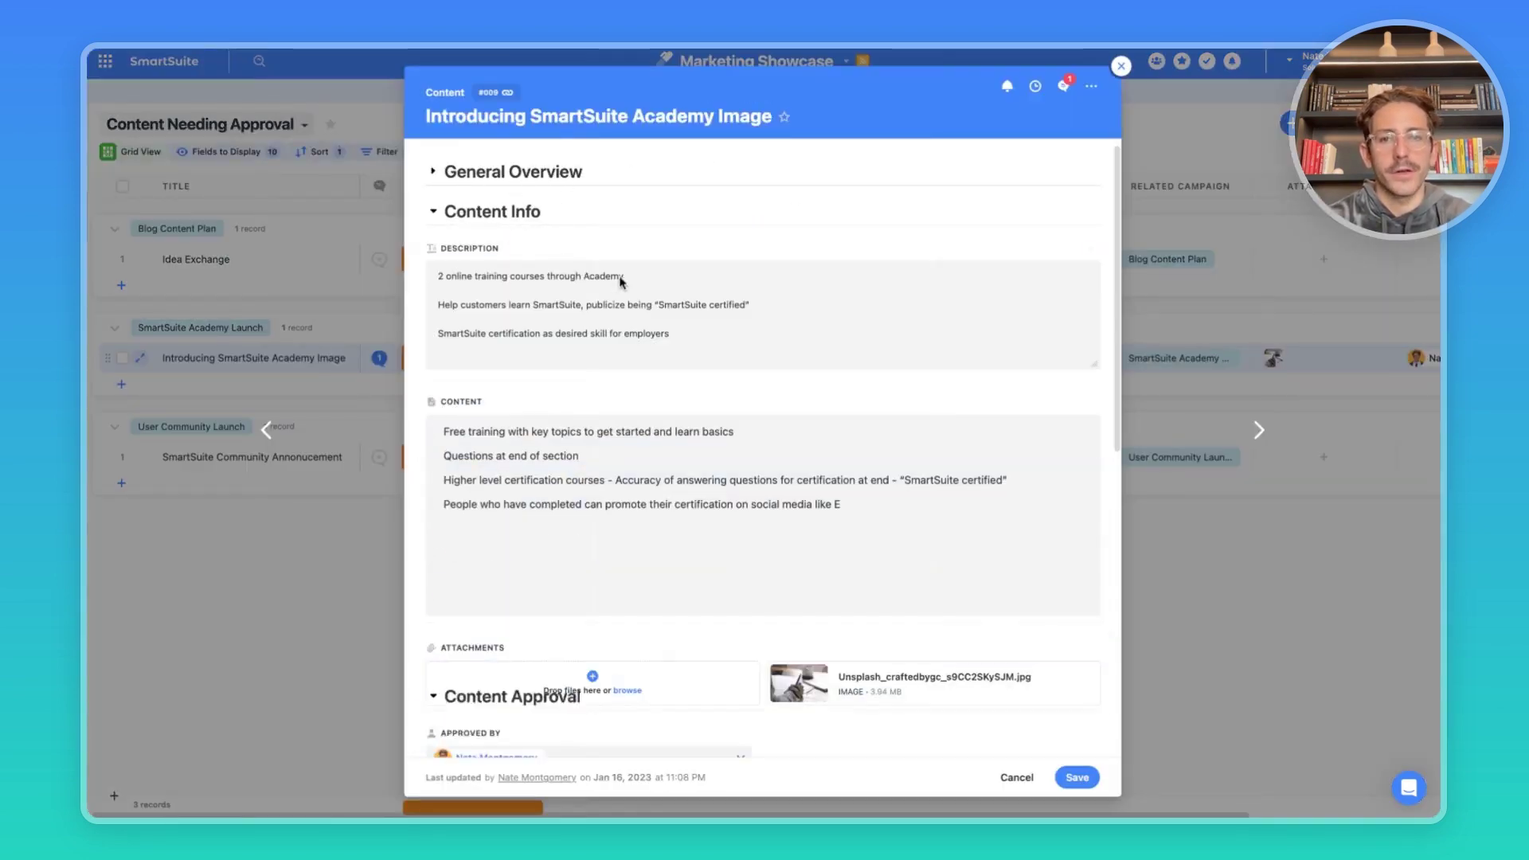
scroll(642, 337, "down", 1)
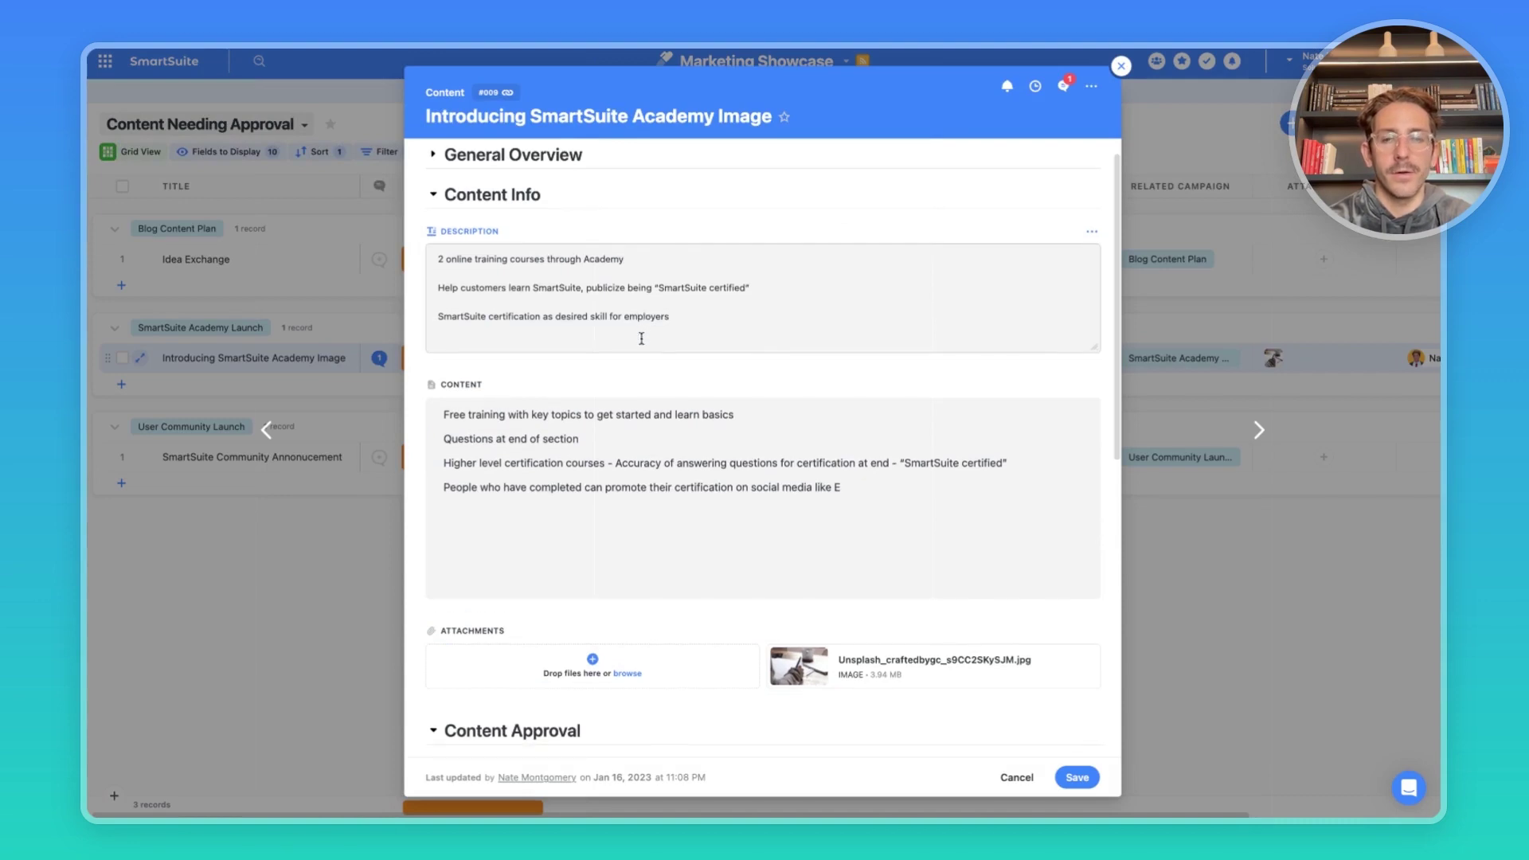
scroll(629, 323, "down", 2)
scroll(647, 410, "down", 1)
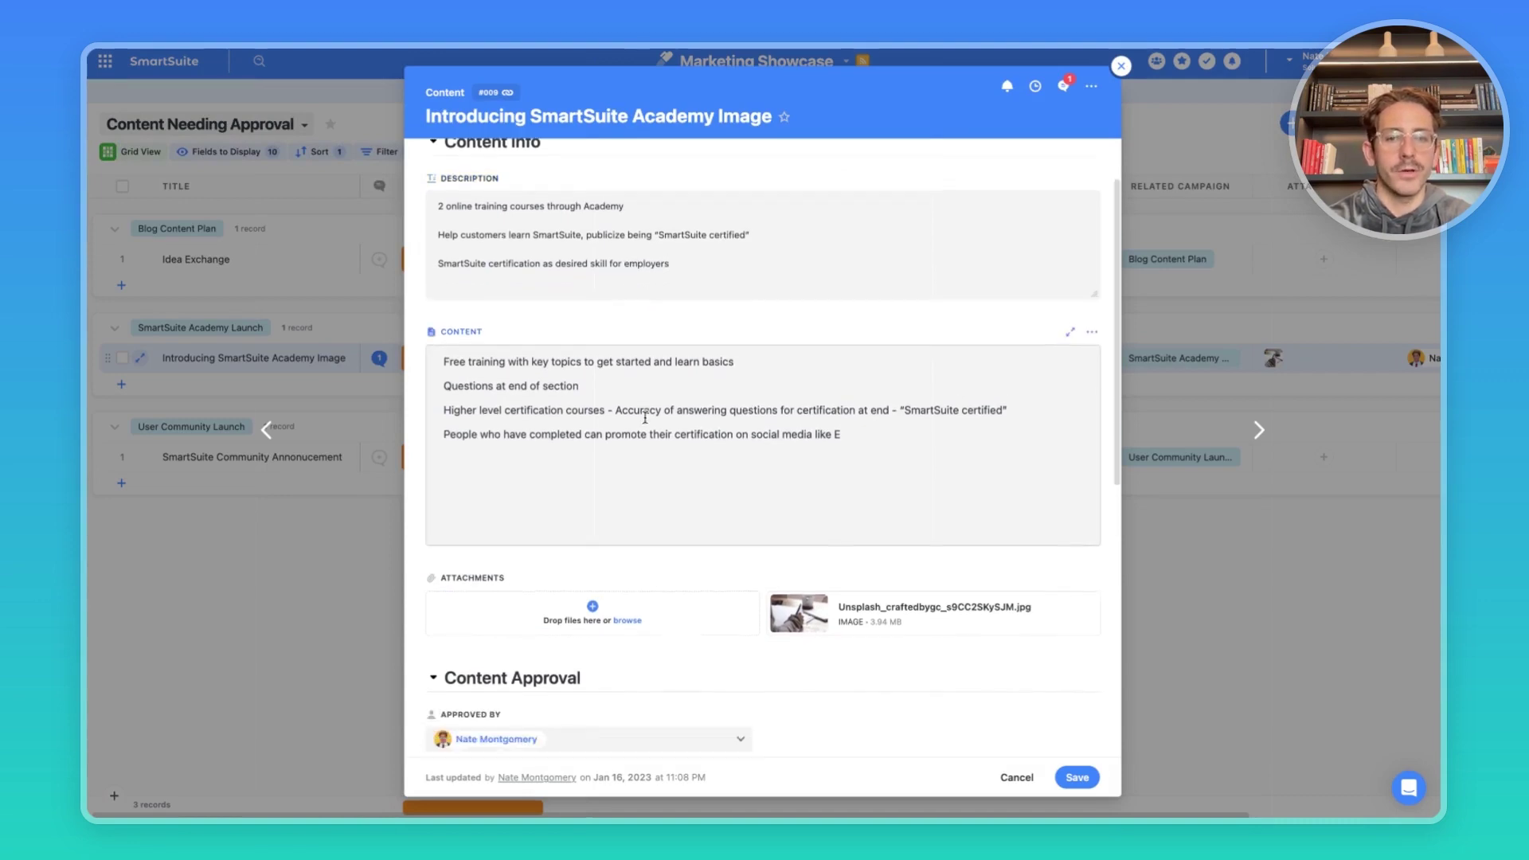
scroll(645, 417, "down", 10)
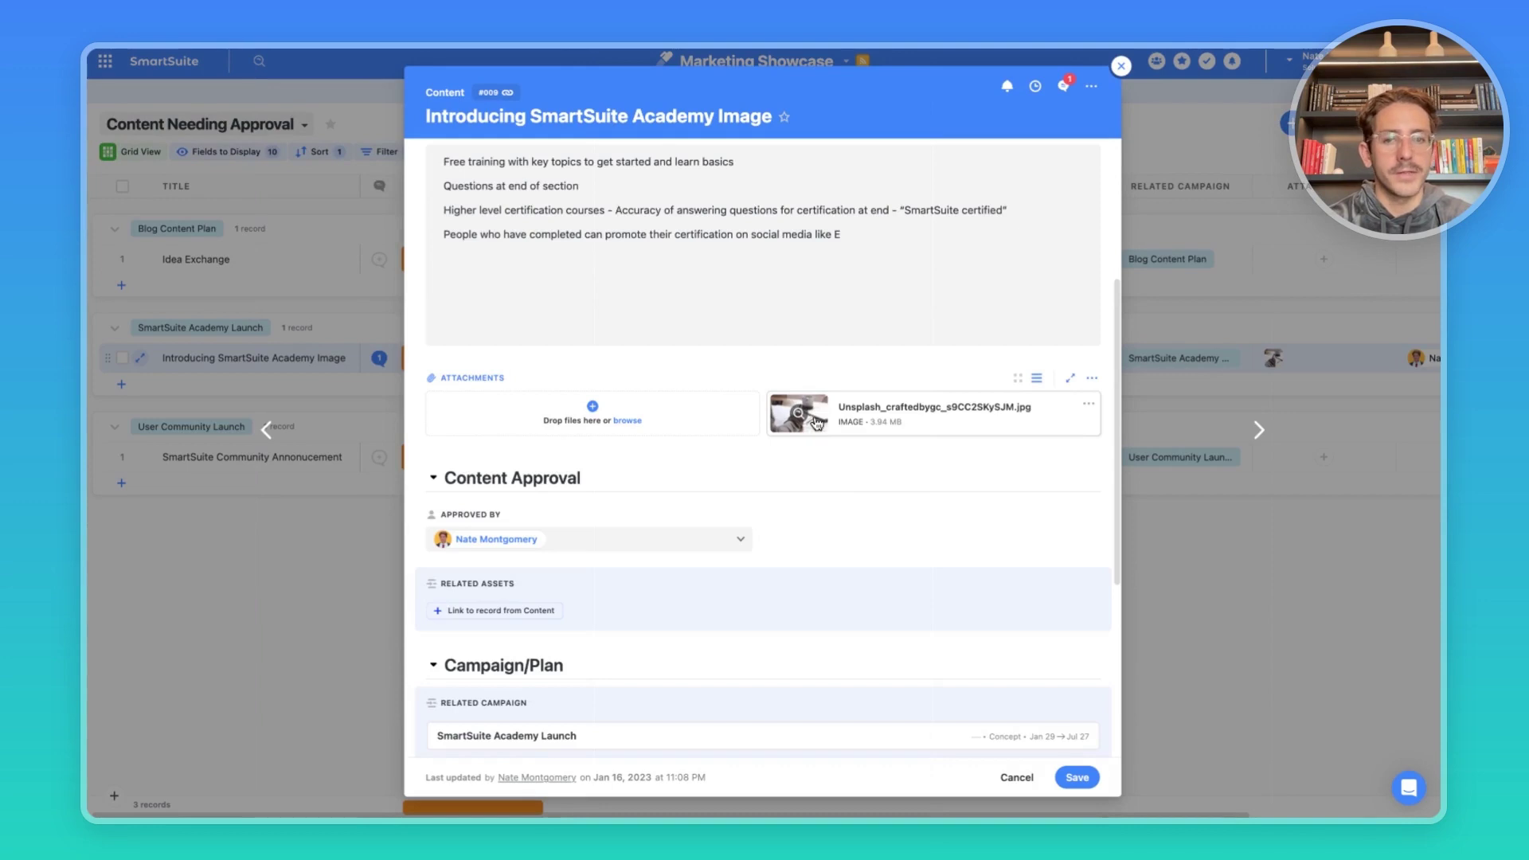
scroll(758, 413, "down", 5)
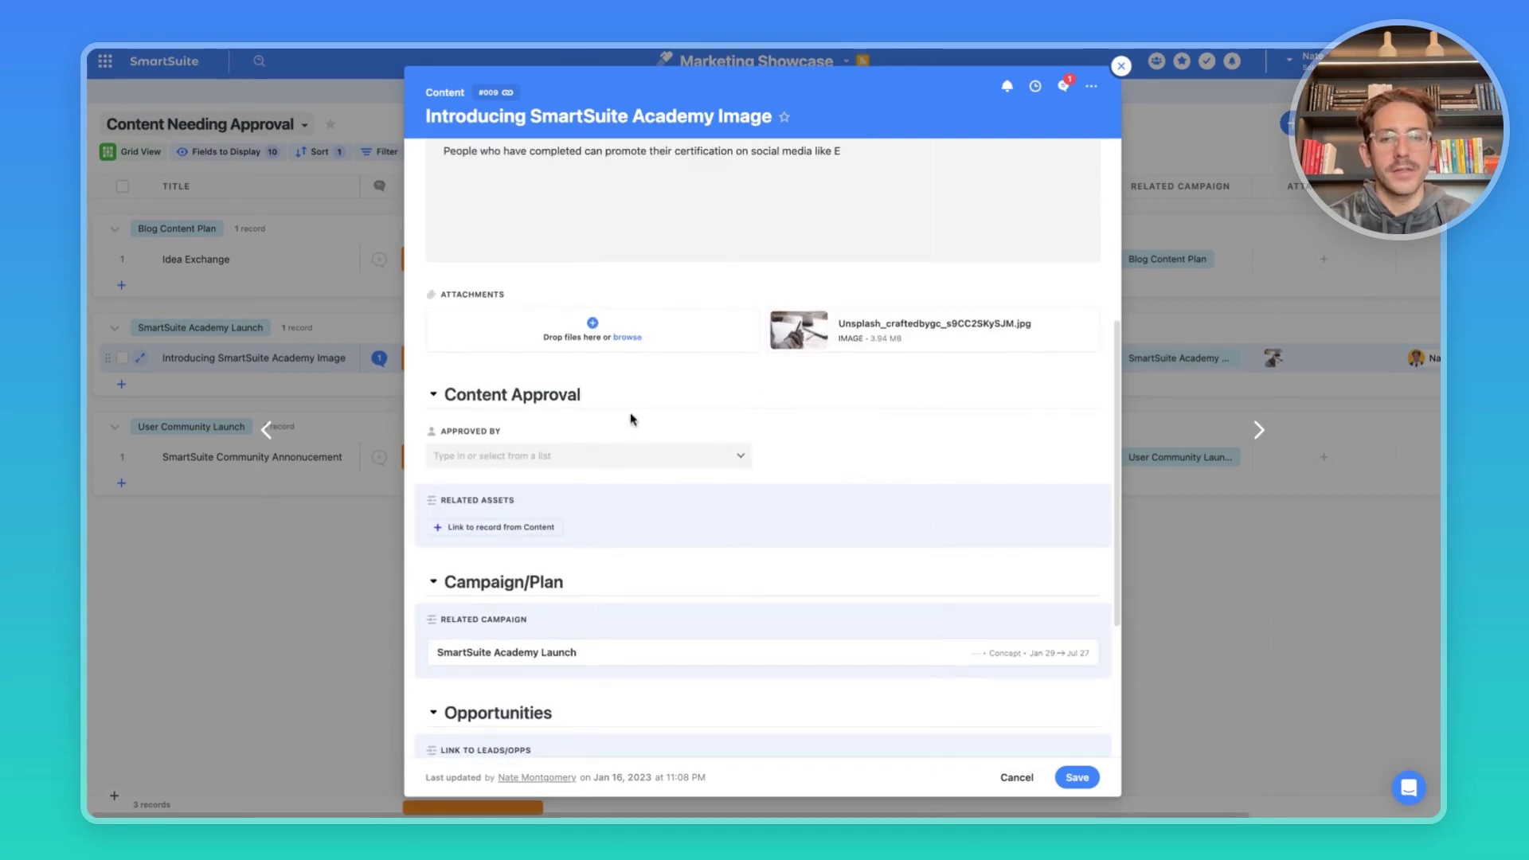
scroll(631, 418, "down", 4)
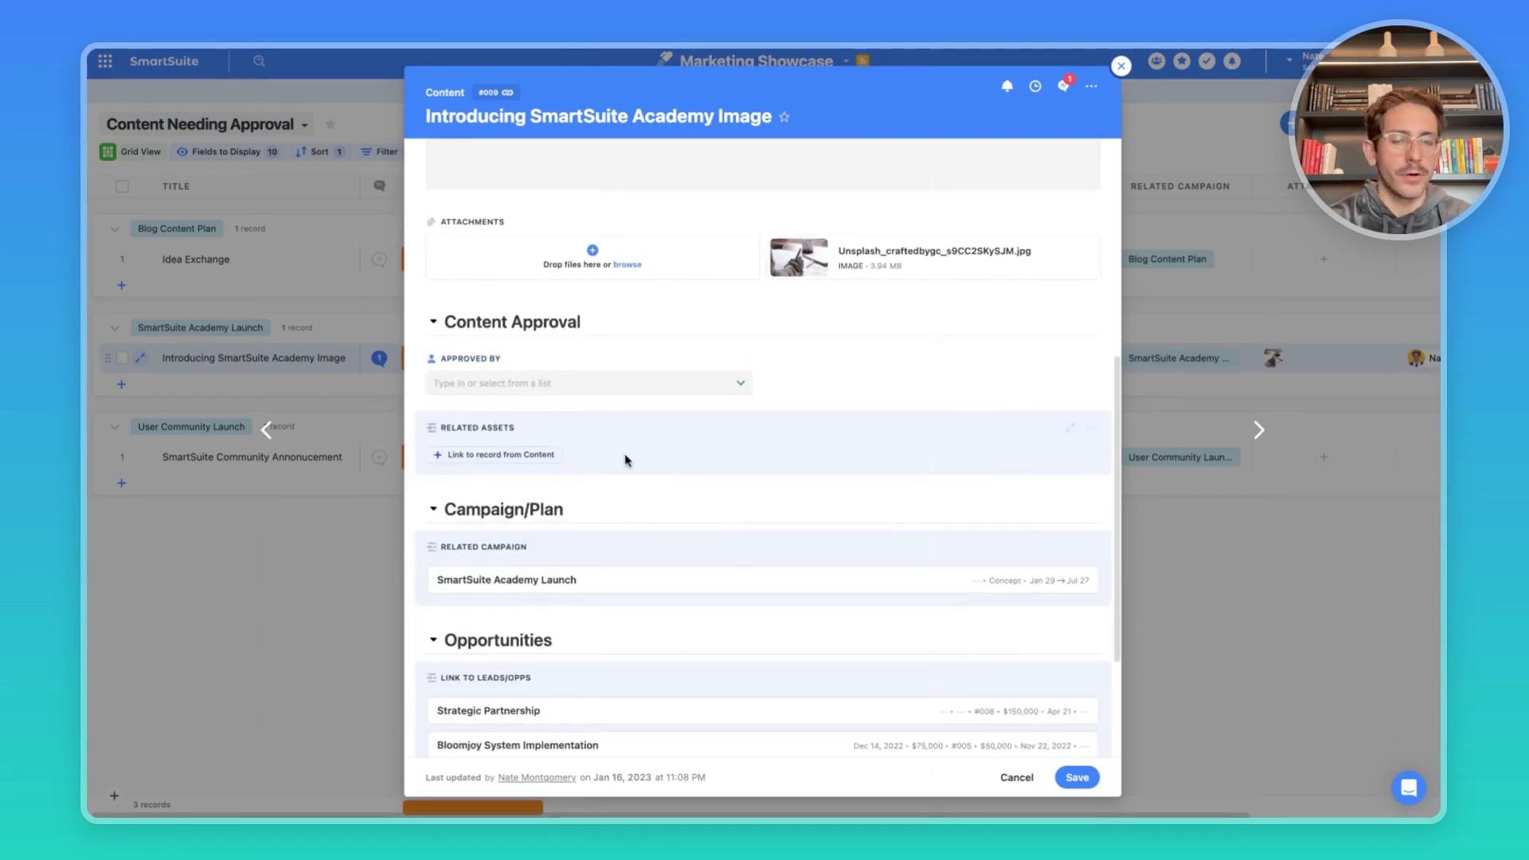
key("Escape")
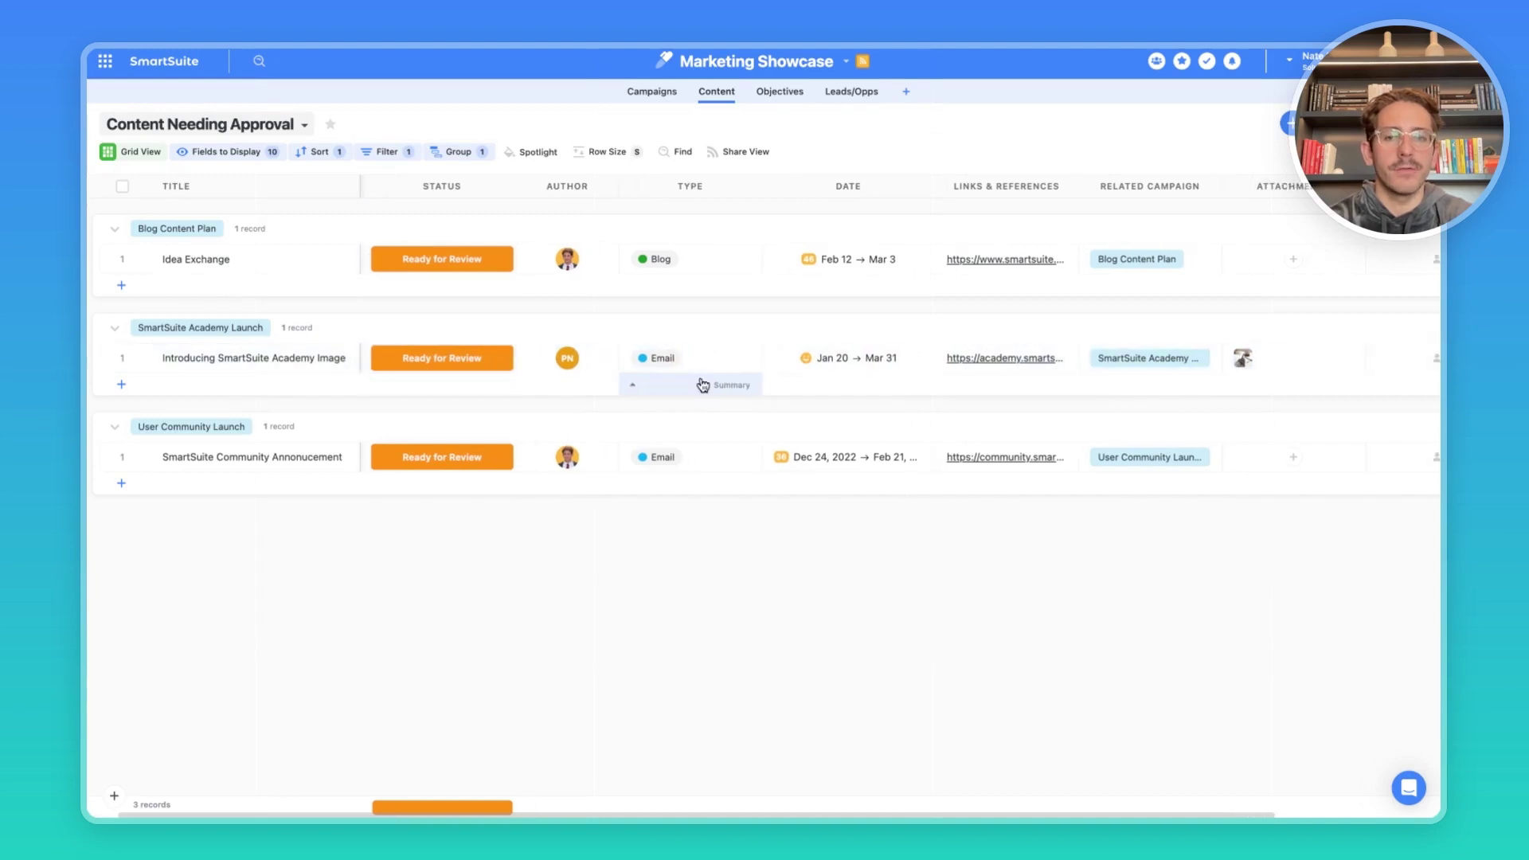
Assign an approver in Approved By for the Introducing SmartSuite Academy Image content record.
scroll(704, 384, "right", 3)
left_click(1278, 358)
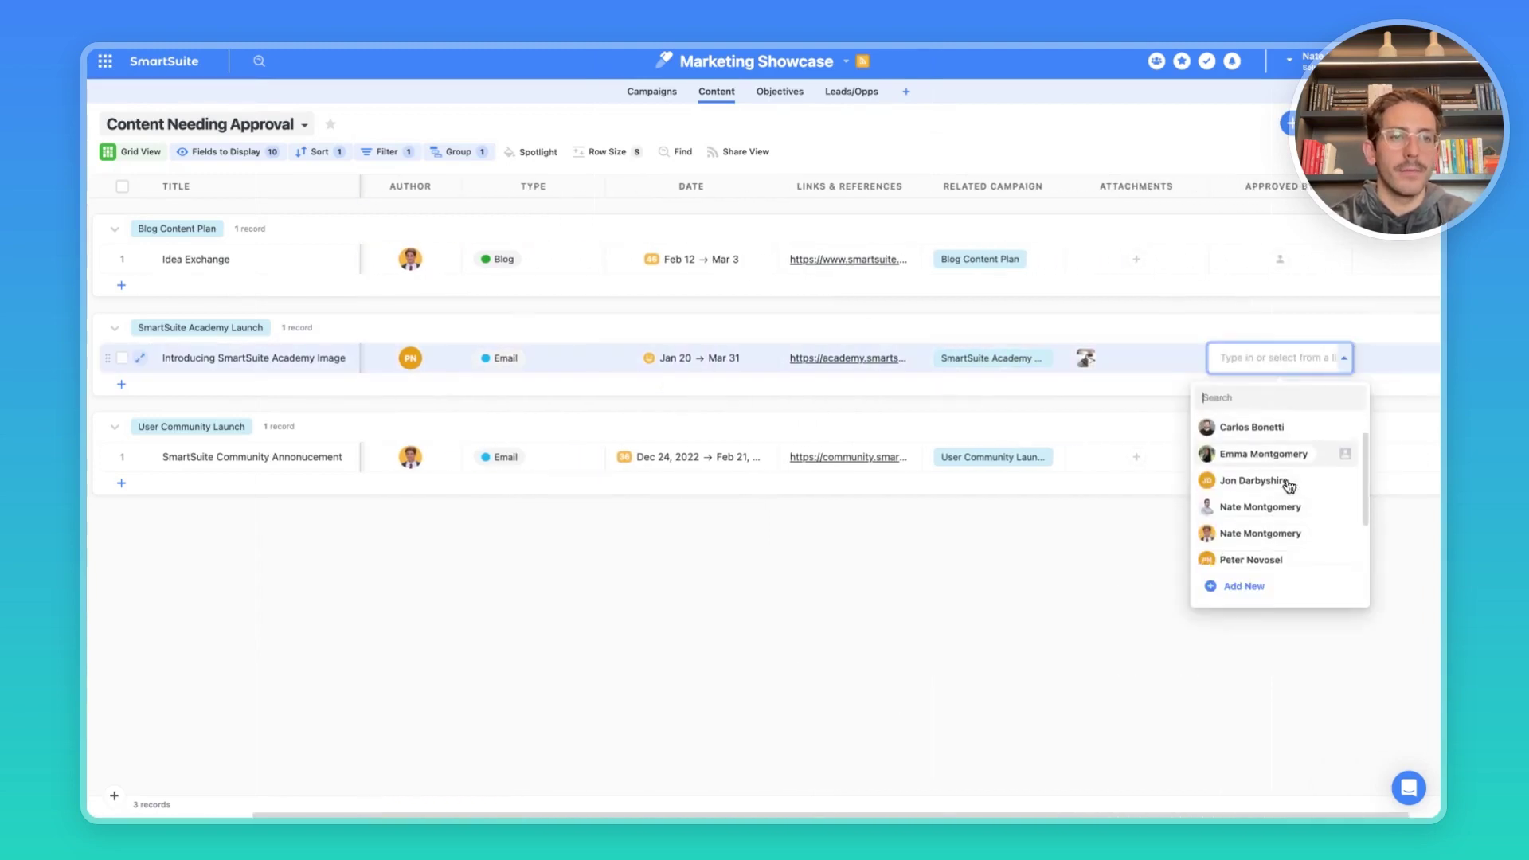
left_click(1318, 532)
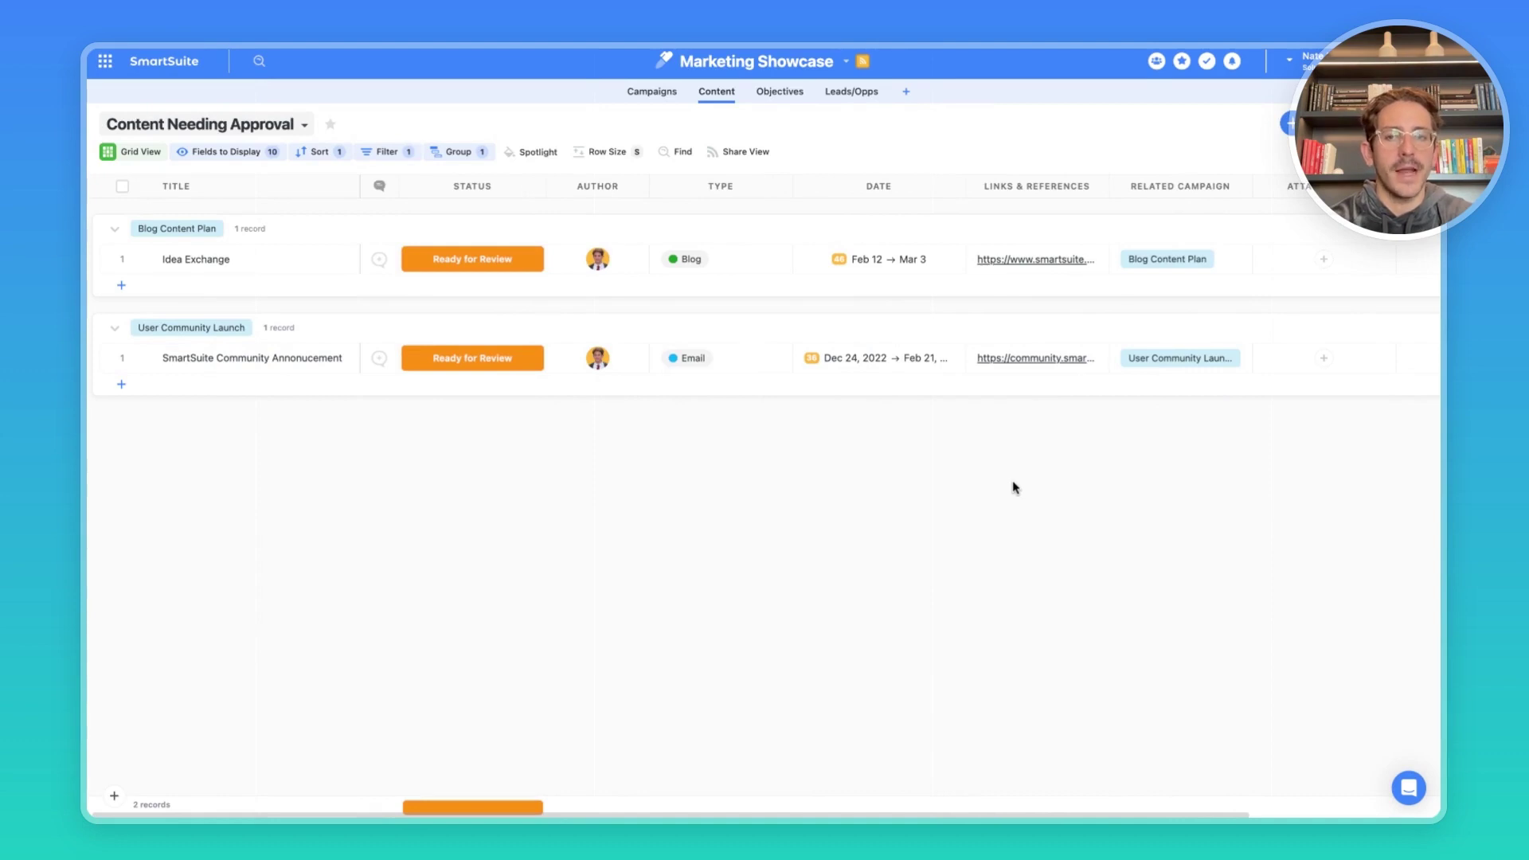
left_click(298, 133)
In Content by Campaign, confirm the Academy Image is Approved, then return to the Campaigns table.
left_click(256, 223)
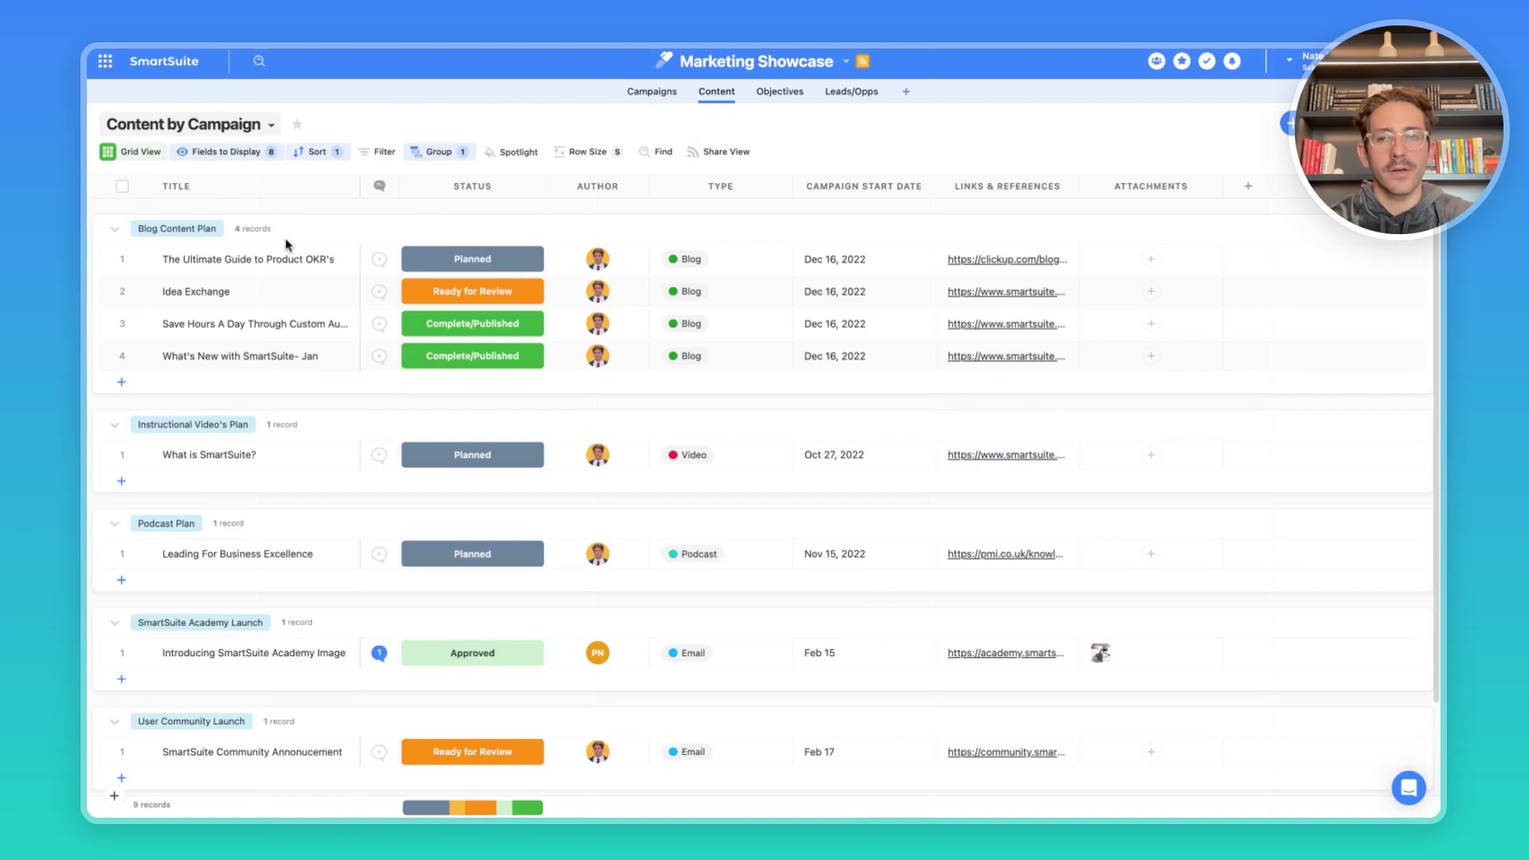
scroll(301, 587, "down", 2)
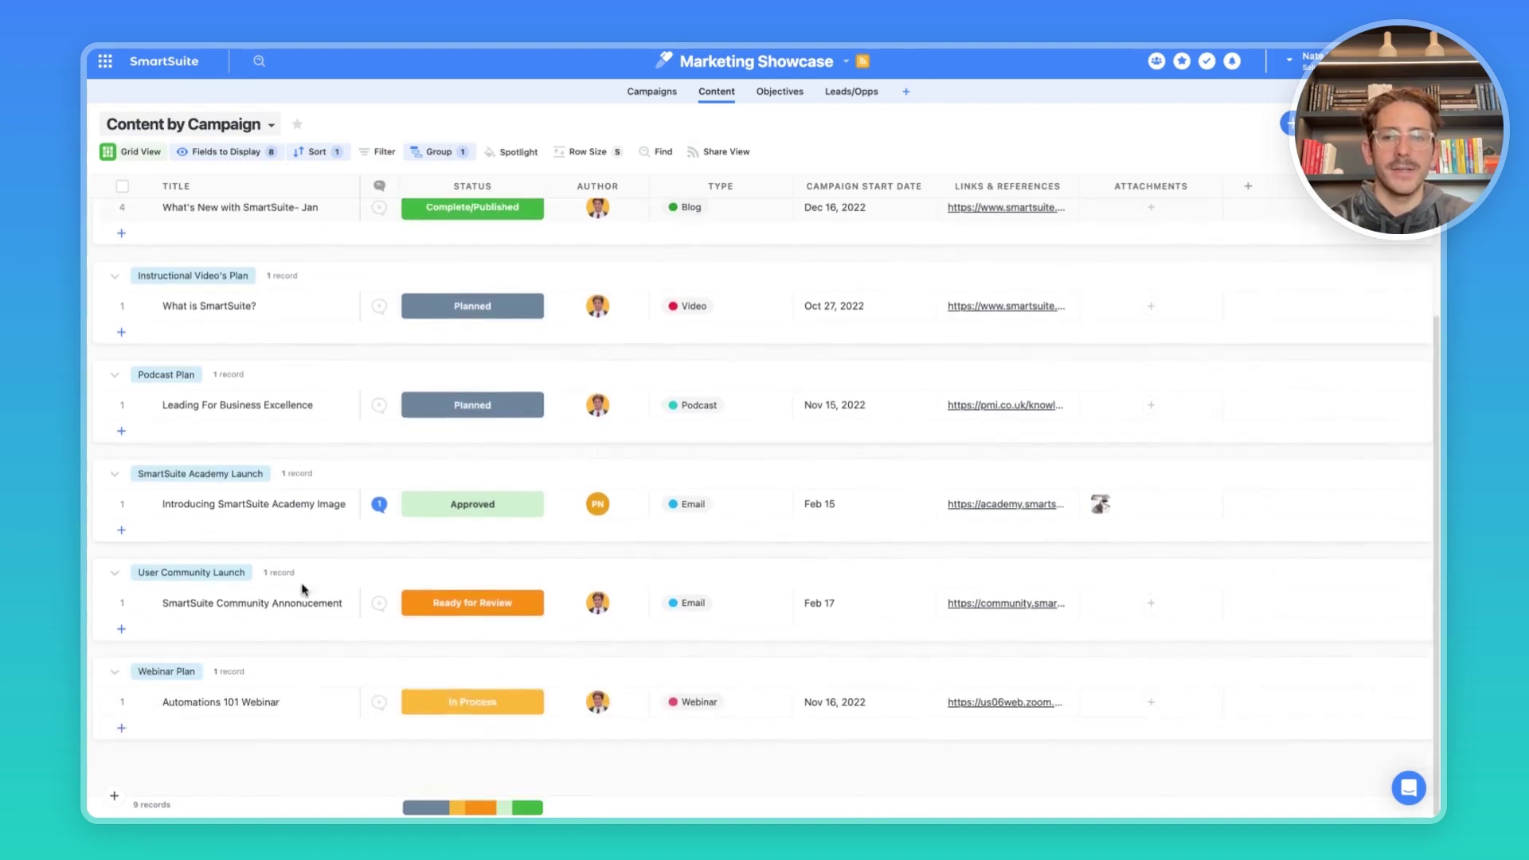
left_click(228, 515)
left_click(483, 502)
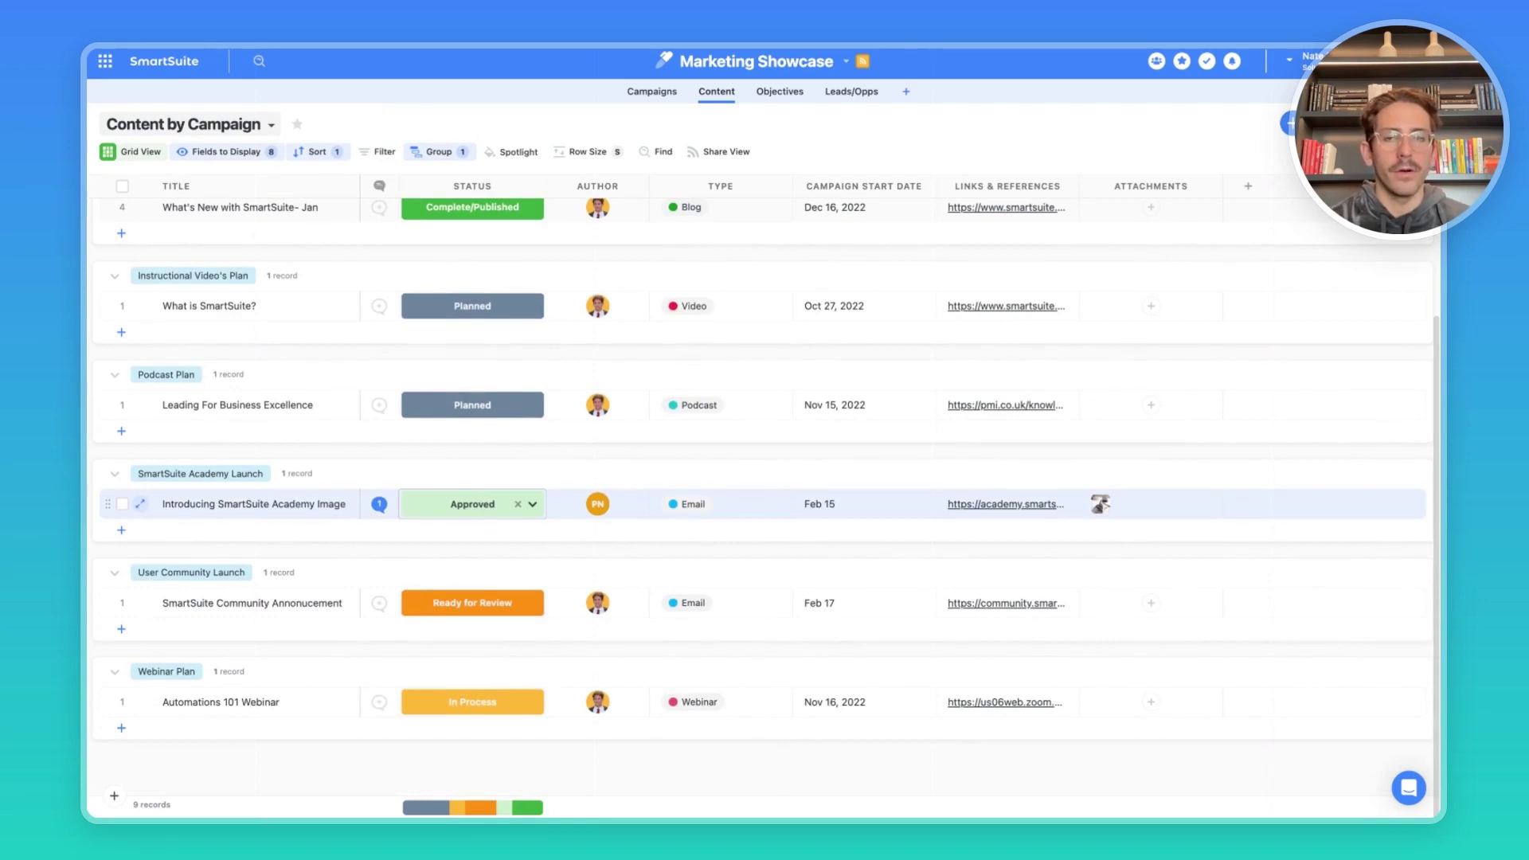
key("Escape")
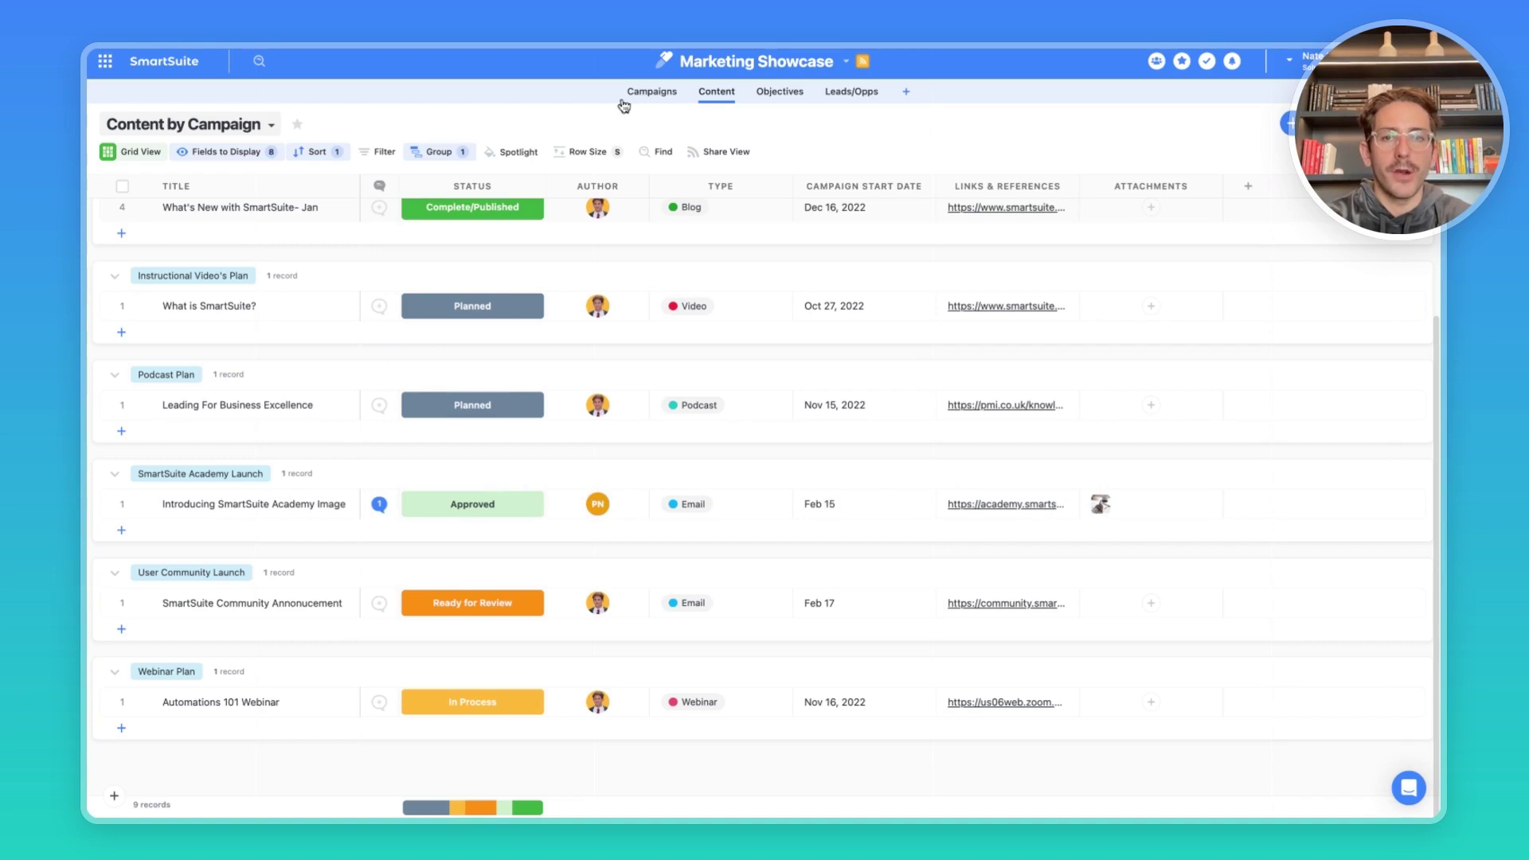
left_click(651, 93)
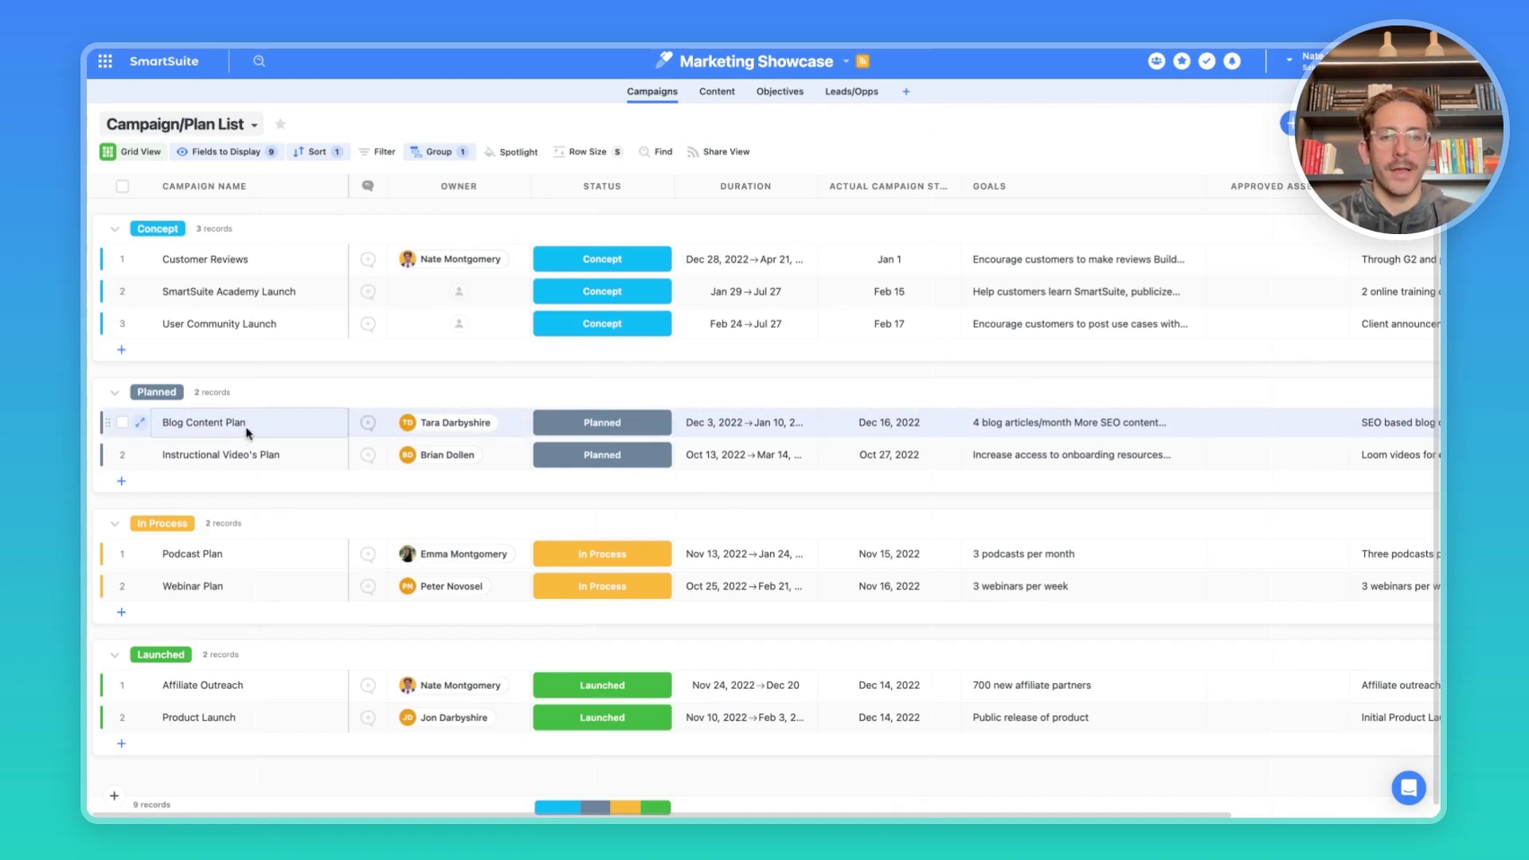
Move Blog Content Plan's Actual Campaign Start to Dec 30, 2022, then check its content items.
left_click(716, 91)
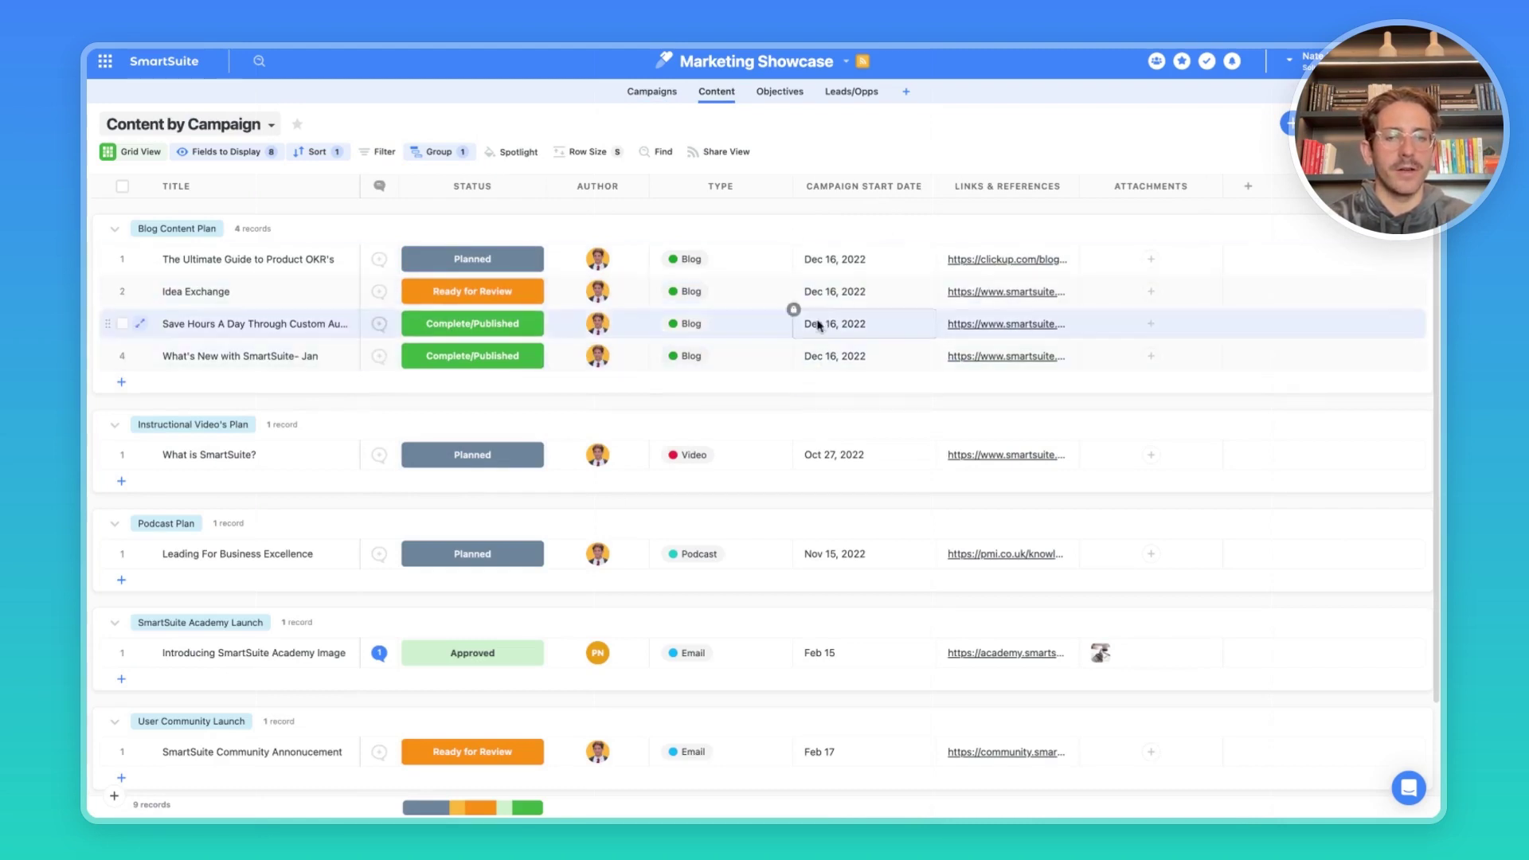
left_click(673, 97)
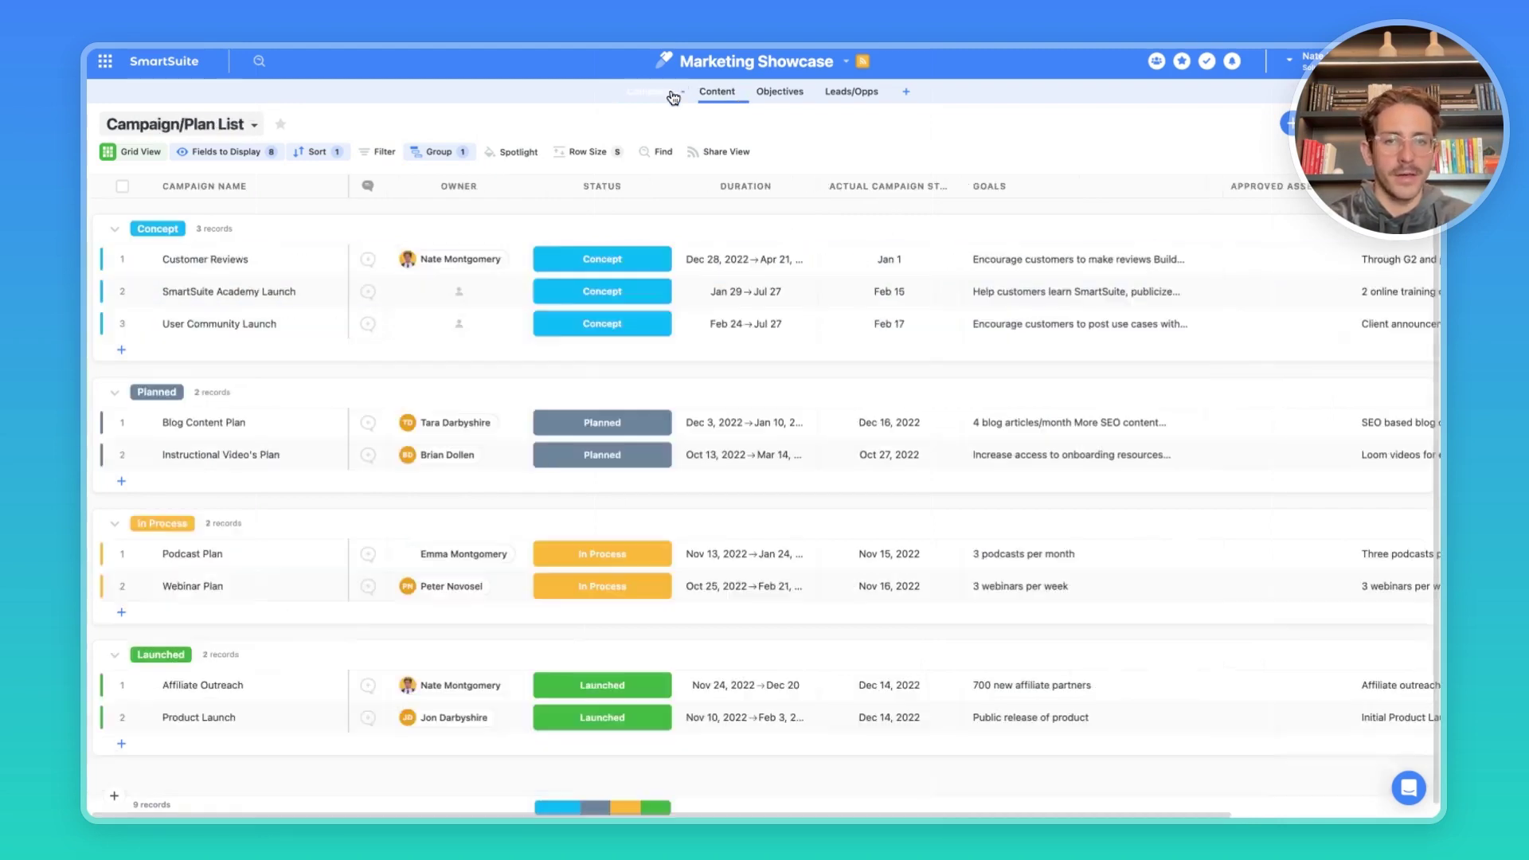
left_click(874, 423)
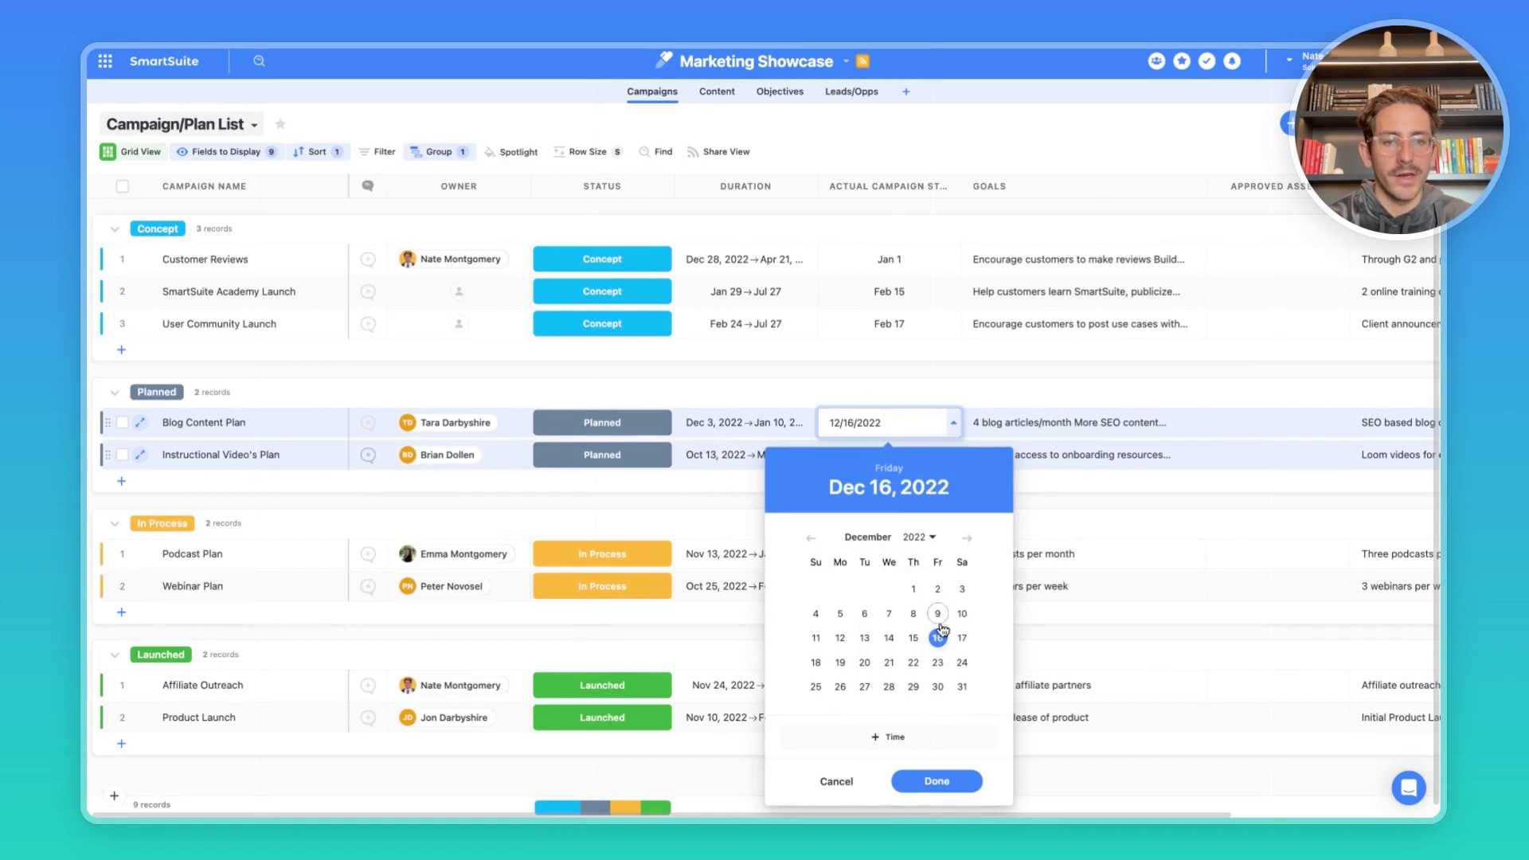
left_click(939, 686)
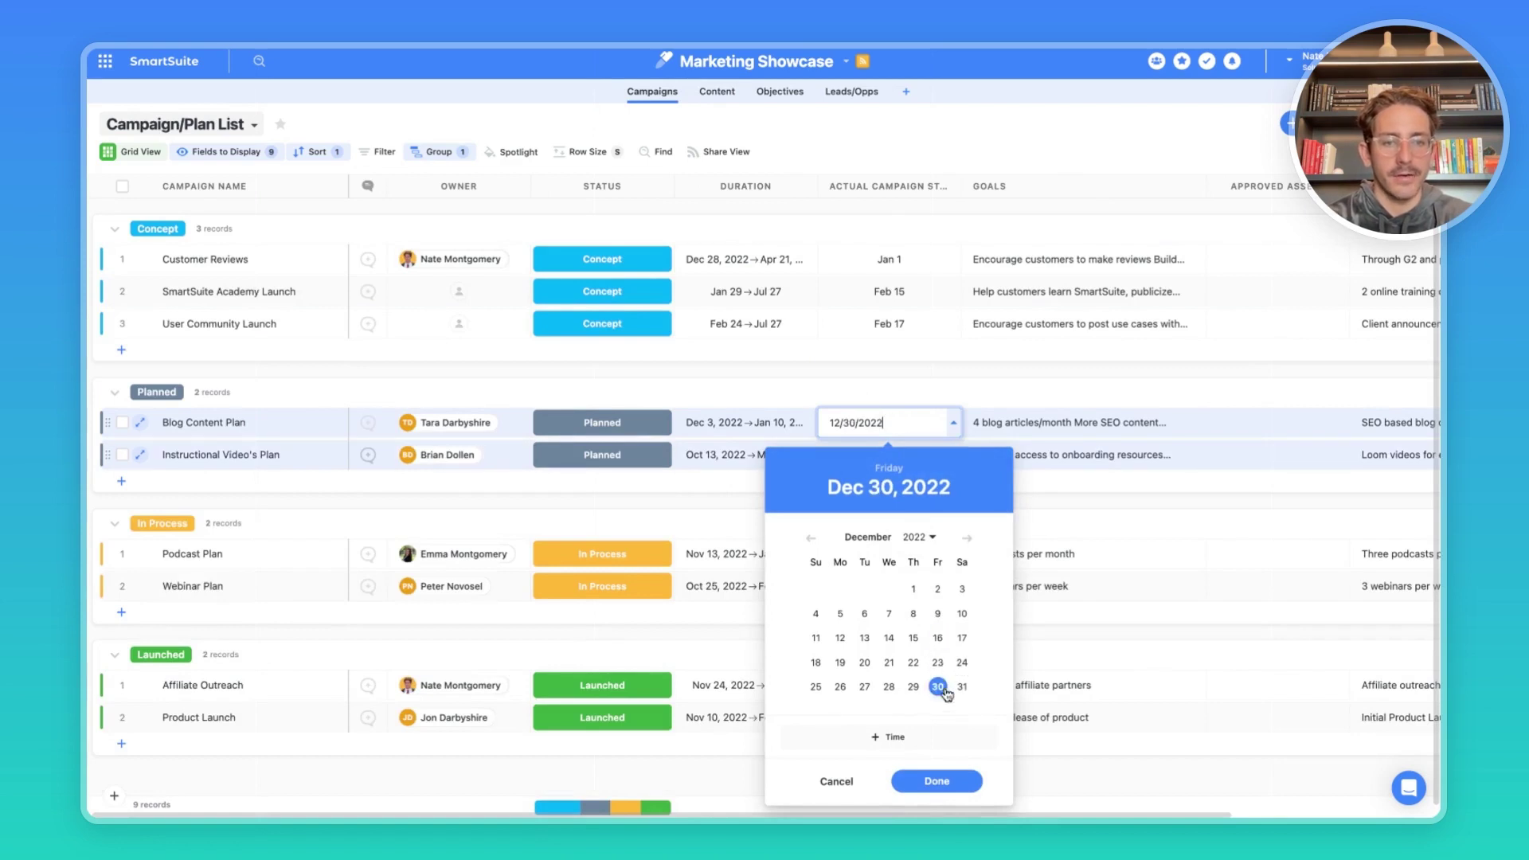
left_click(936, 782)
left_click(717, 92)
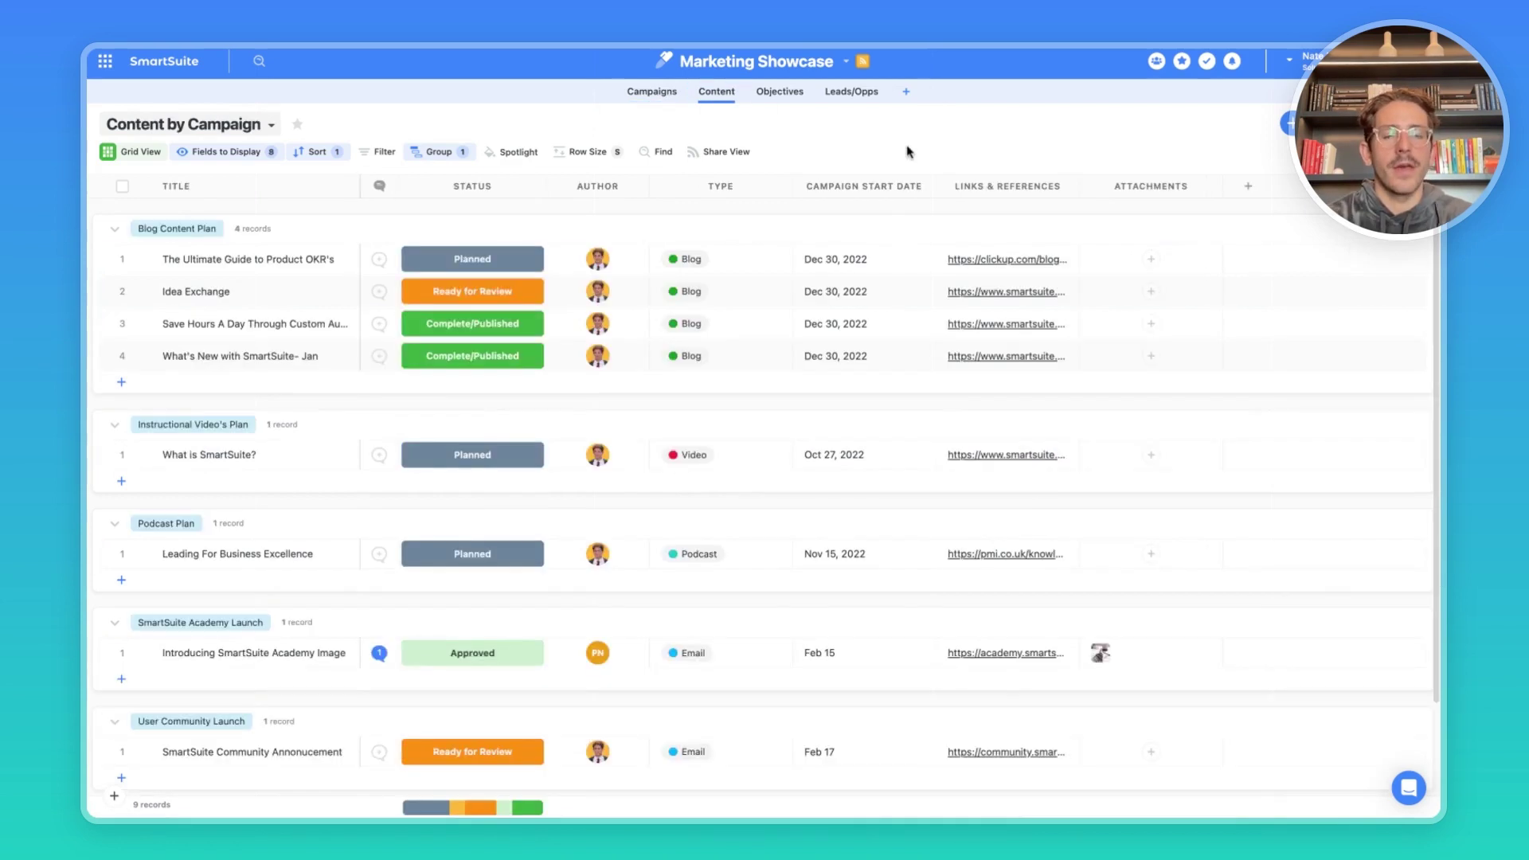